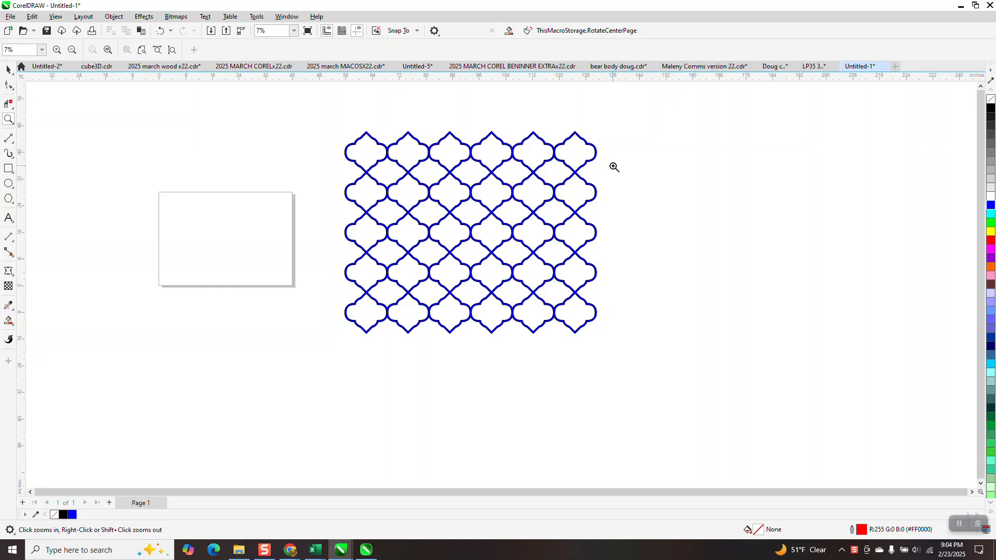
# Place a horizontal guideline at about 8.83 in and add copies above it at about 16.33, 21.33 and 23.83 in
pyautogui.moveTo(112, 118); pyautogui.dragTo(766, 371)
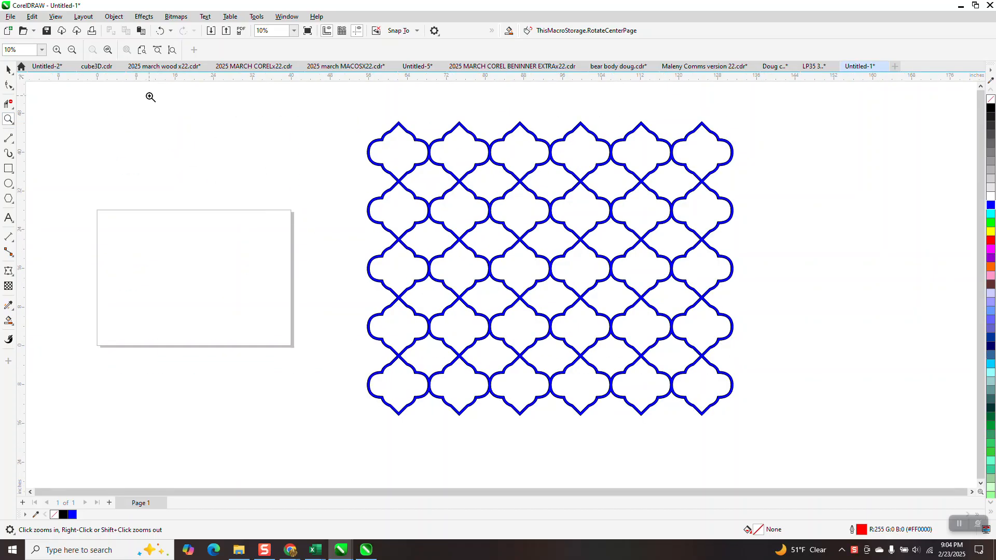
pyautogui.moveTo(163, 83); pyautogui.dragTo(184, 302)
pyautogui.click(9, 69)
pyautogui.click(349, 51)
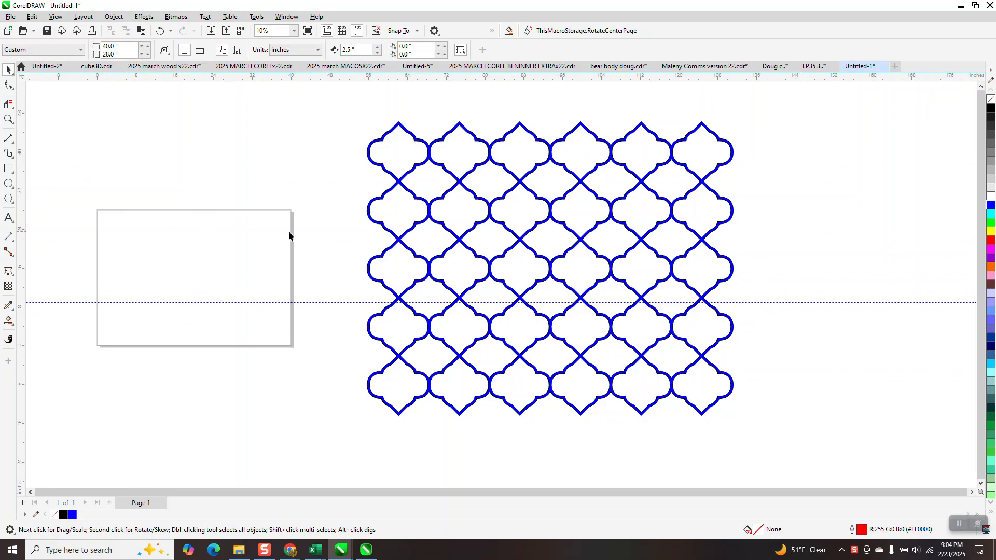
pyautogui.click(255, 303)
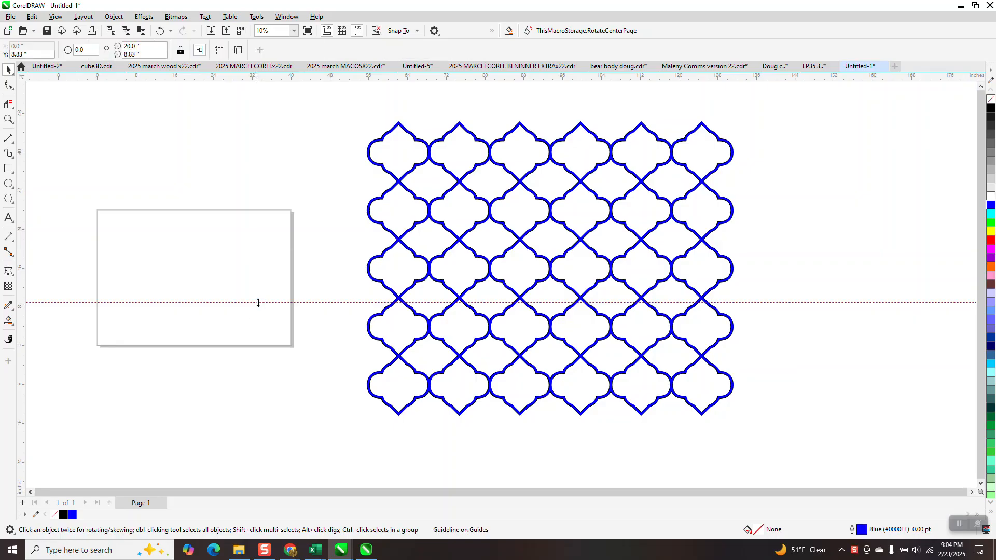
pyautogui.press('Up')
pyautogui.press('Up')
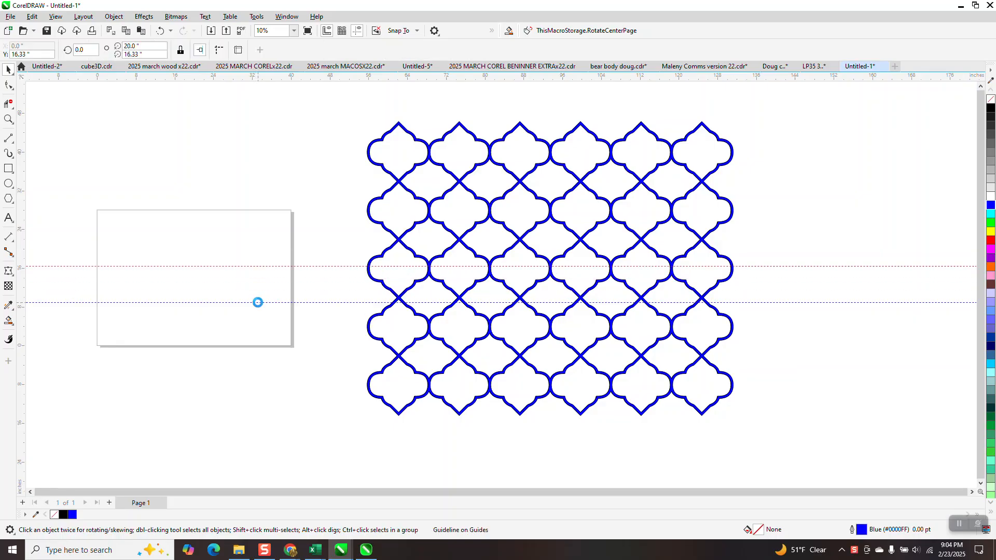
pyautogui.press('Up')
pyautogui.press('Up')
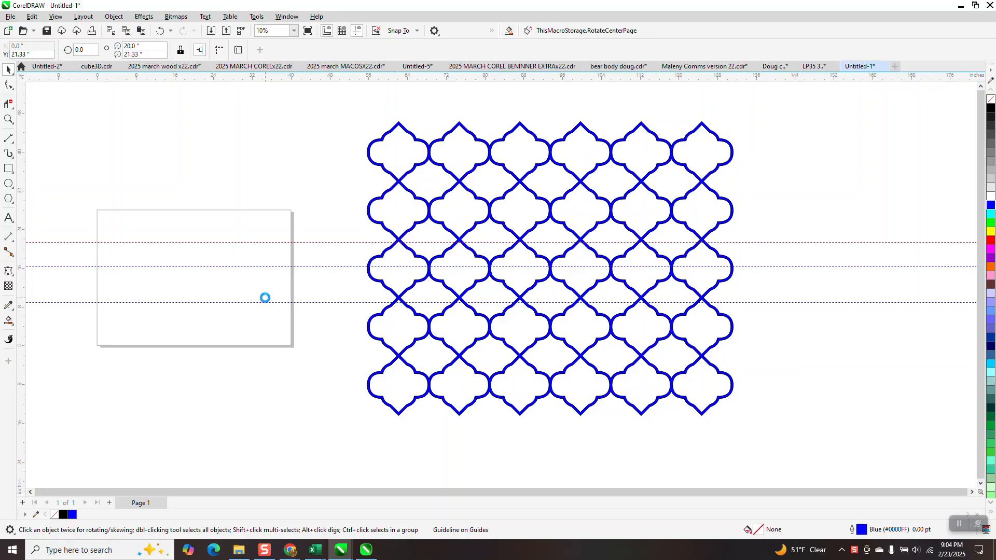
pyautogui.press('Up')
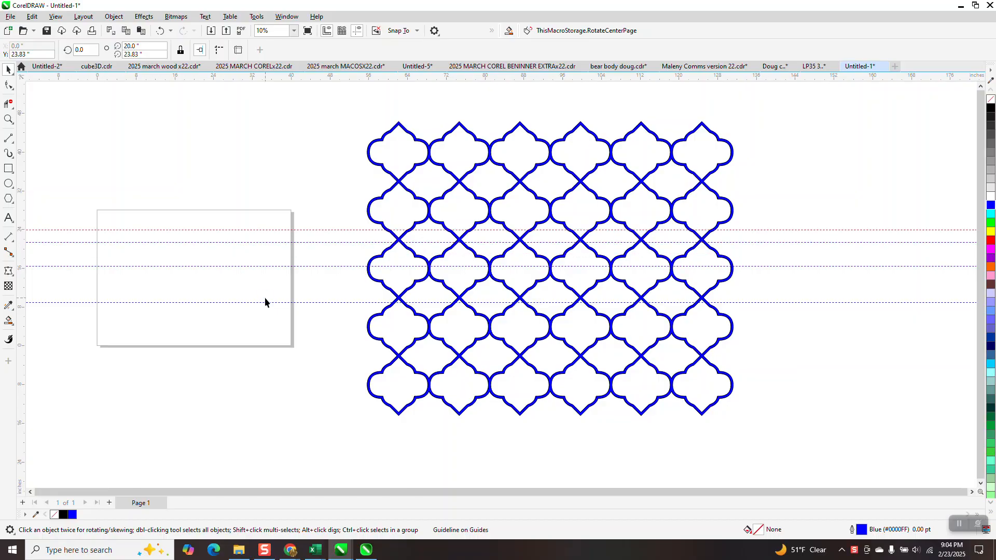
# Place a vertical guideline at about 6.62 in and add copies at about 11.62, 16.62 and 19.12 in
pyautogui.moveTo(23, 200); pyautogui.dragTo(129, 266)
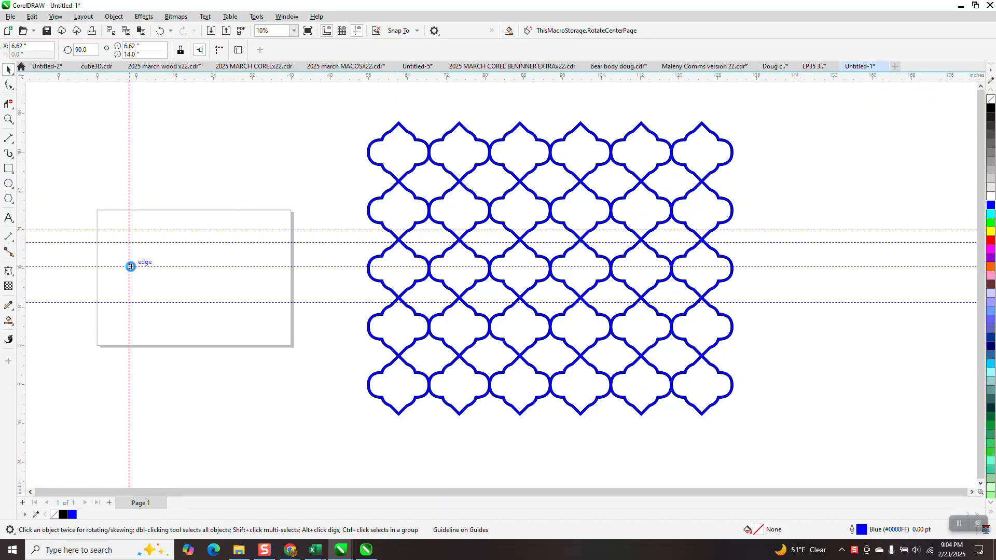
pyautogui.hotkey('ctrl', 'd')
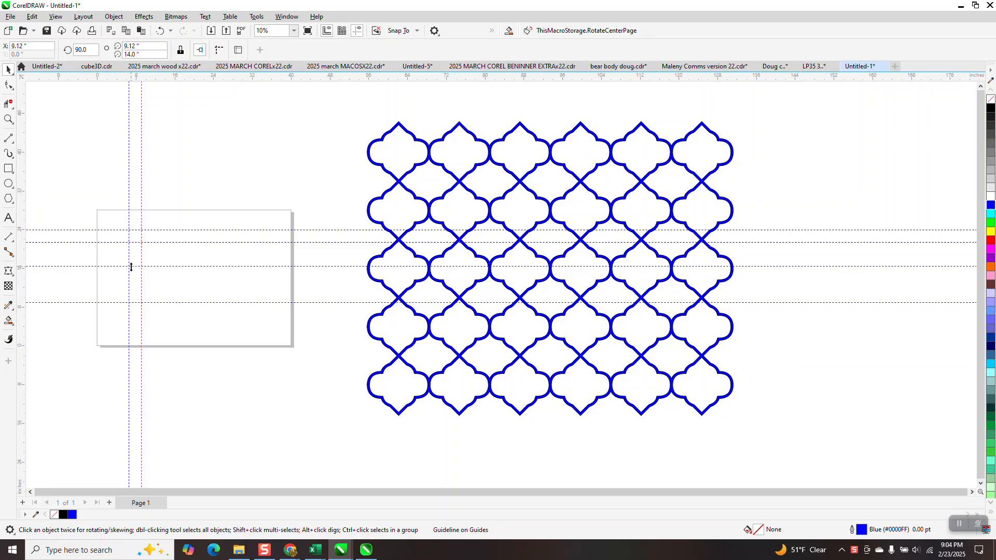
pyautogui.hotkey('ctrl', 'd')
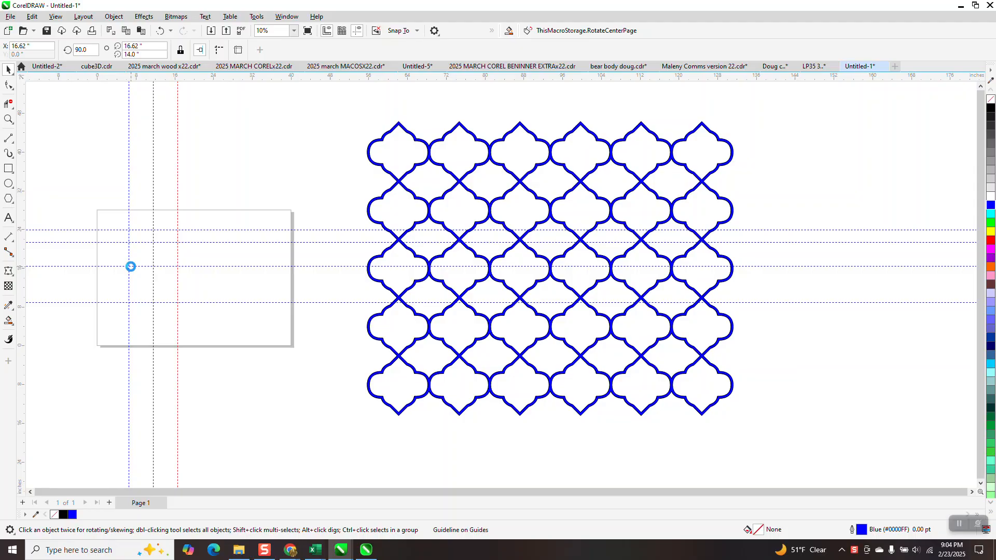
pyautogui.hotkey('ctrl', 'd')
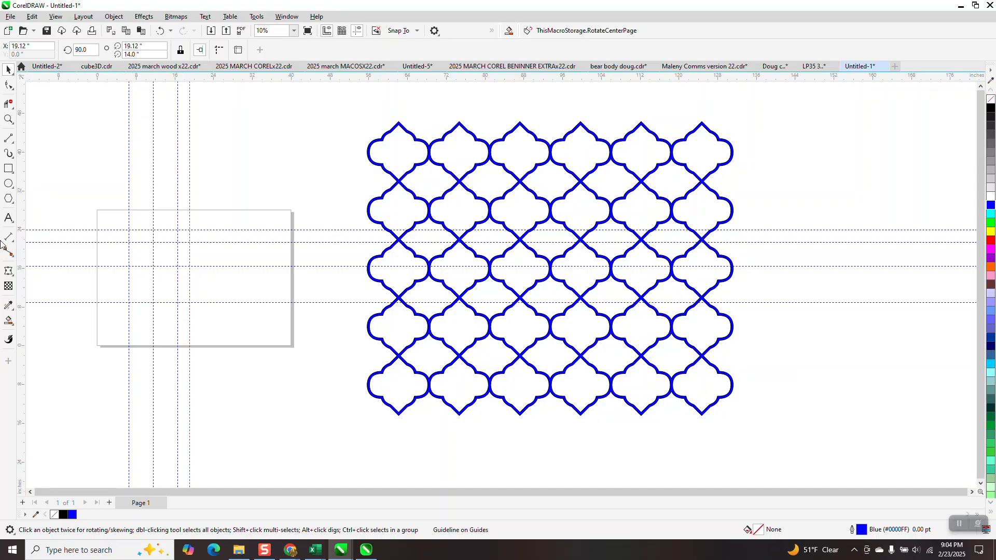
# Draw two connected 3-point curves snapped to the guidelines, starting at the page's left edge: one 6.62 by 7.5 in, the other 5 by 5 in
pyautogui.click(8, 123)
pyautogui.moveTo(67, 175); pyautogui.dragTo(259, 314)
pyautogui.rightClick(289, 302)
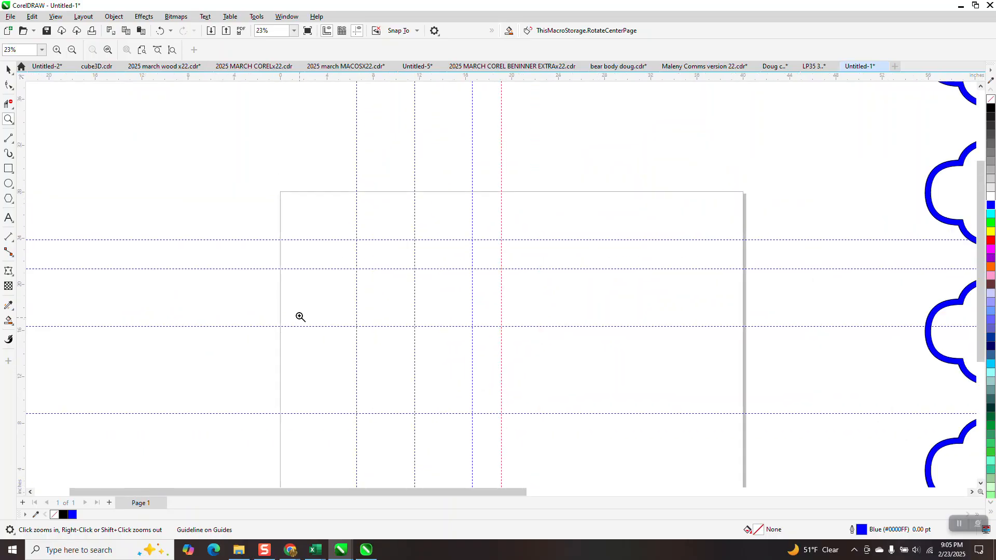
pyautogui.click(8, 69)
pyautogui.click(282, 122)
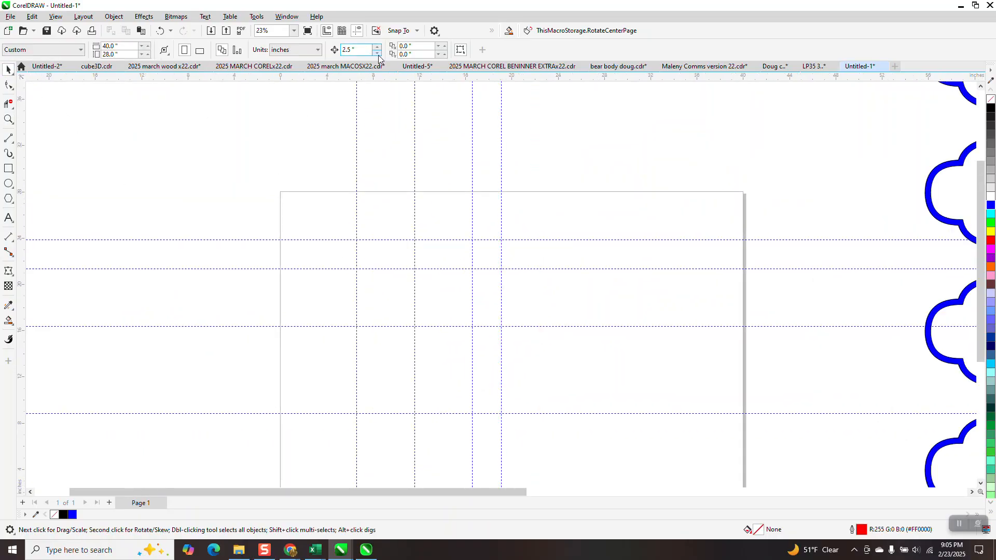
pyautogui.click(417, 32)
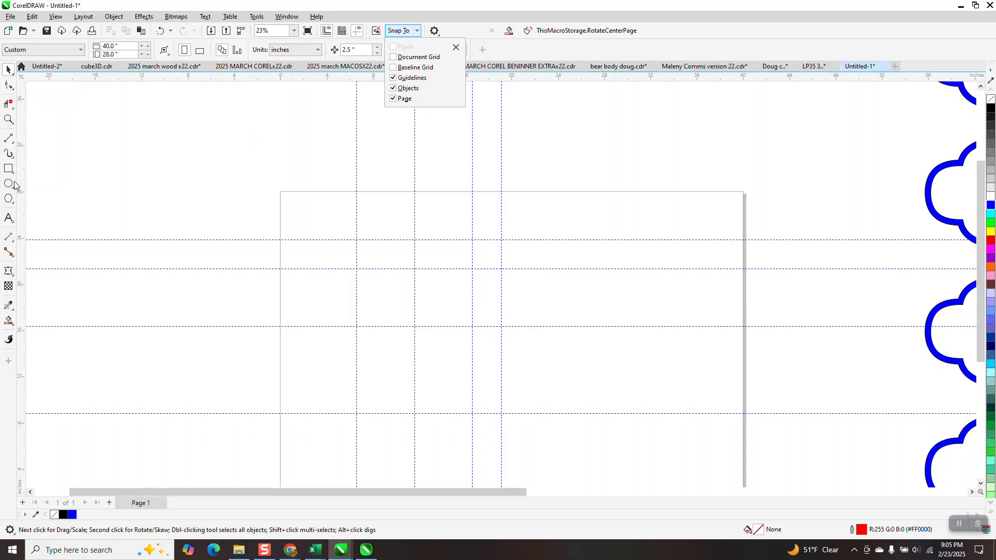
pyautogui.click(15, 147)
pyautogui.click(11, 140)
pyautogui.click(55, 207)
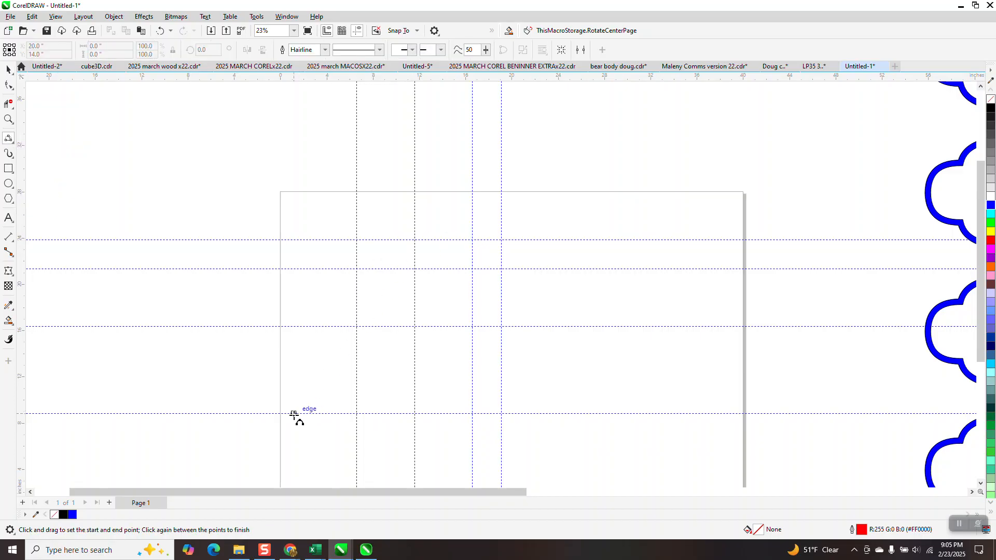
pyautogui.moveTo(281, 413); pyautogui.dragTo(356, 327)
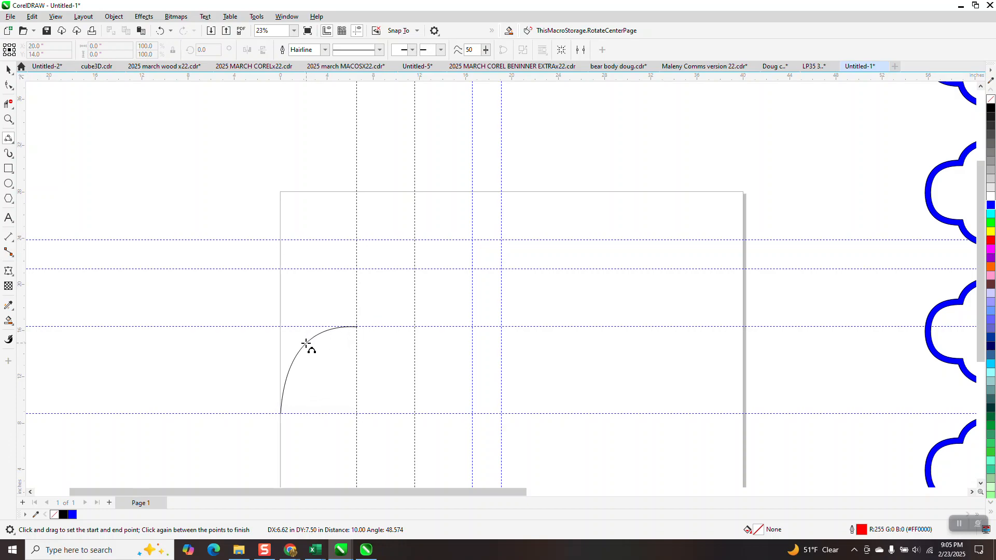
pyautogui.click(303, 347)
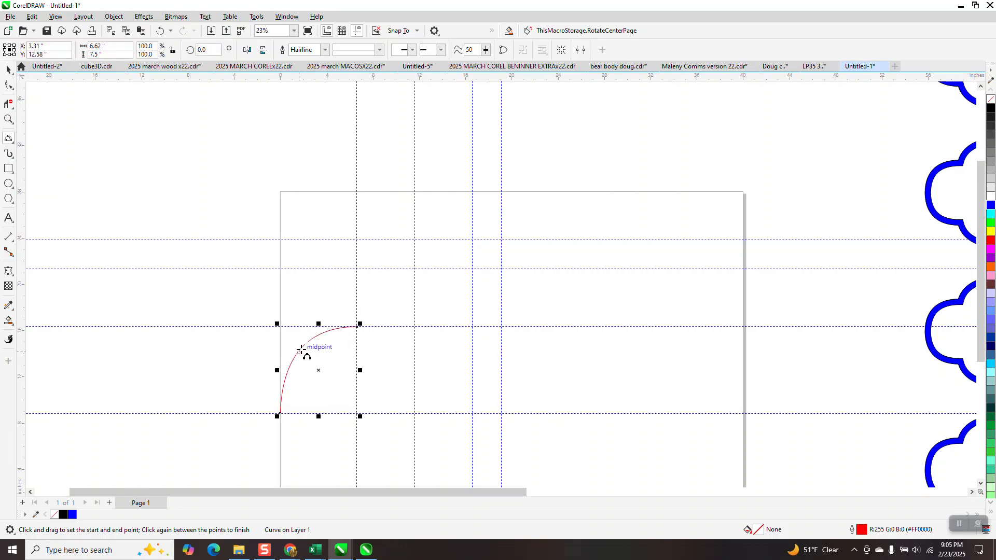
pyautogui.moveTo(360, 325); pyautogui.dragTo(415, 269)
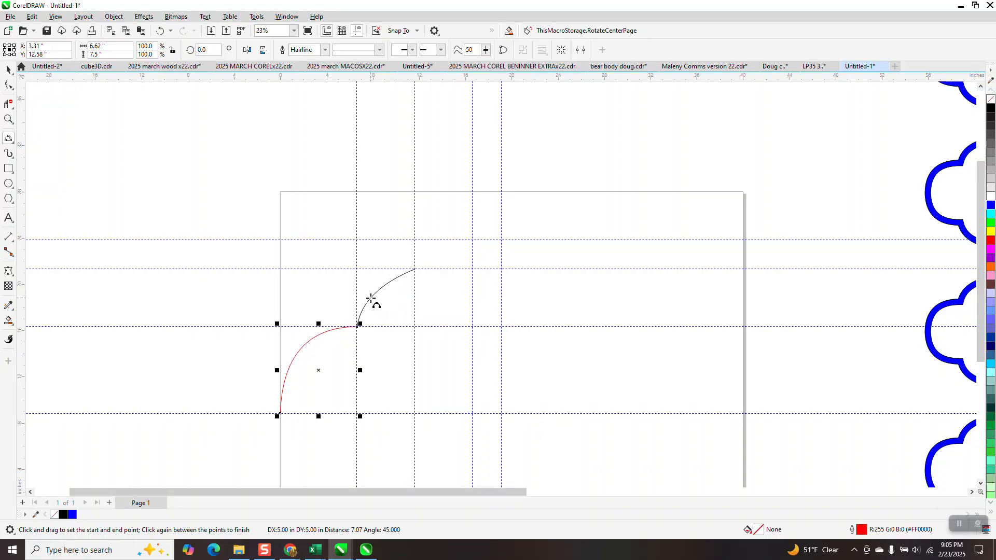
pyautogui.click(371, 299)
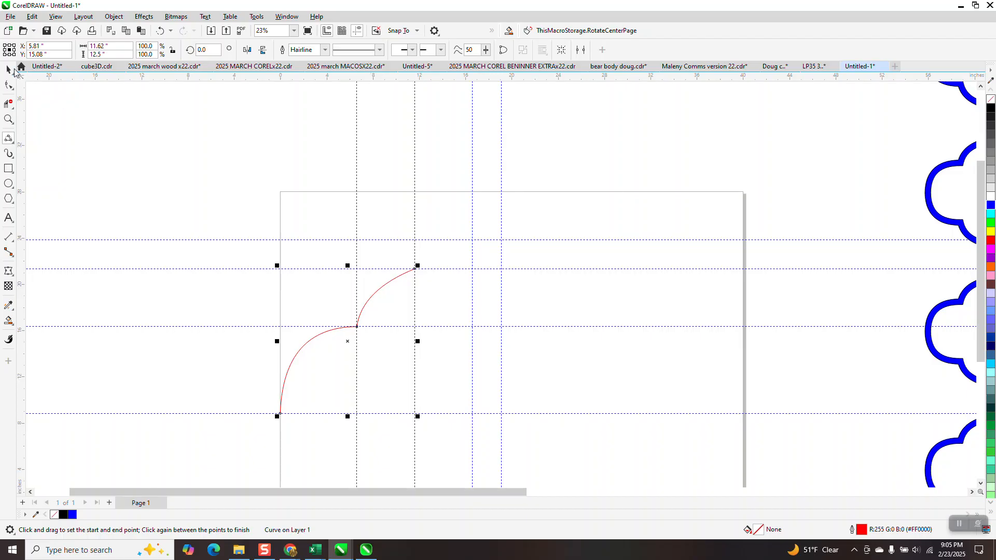
# Add copies of existing guidelines: a vertical one at 14.12 in and a horizontal one at 26.33 in
pyautogui.click(8, 70)
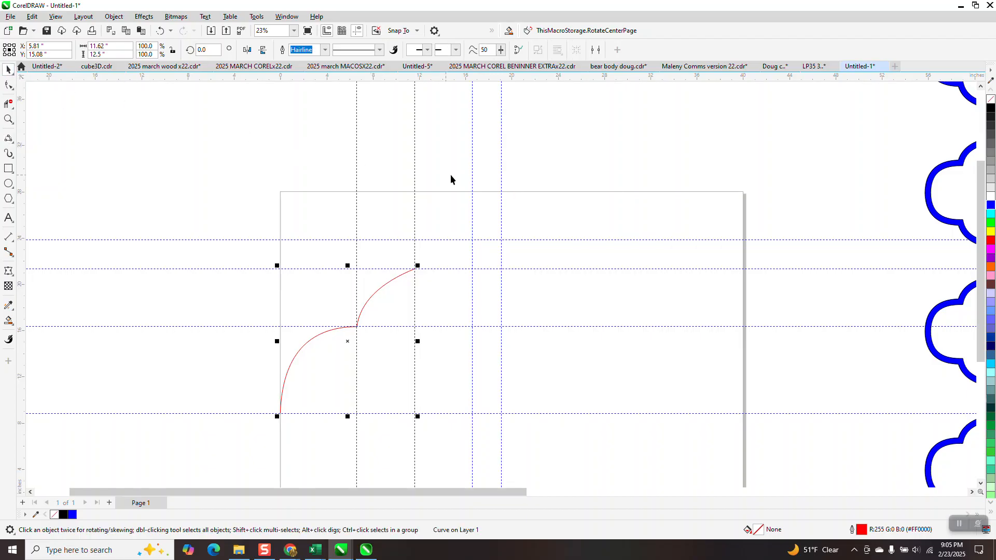
pyautogui.click(472, 173)
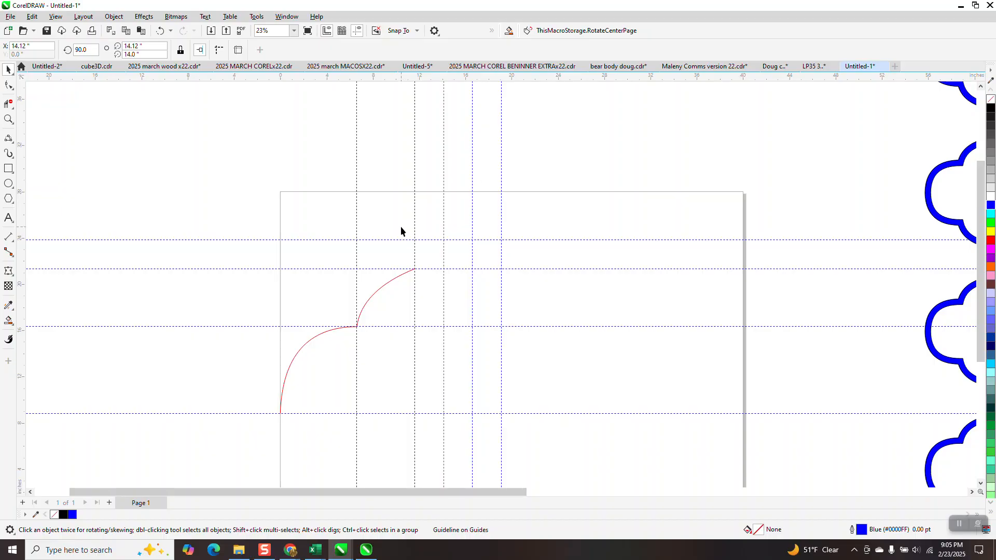
pyautogui.click(436, 240)
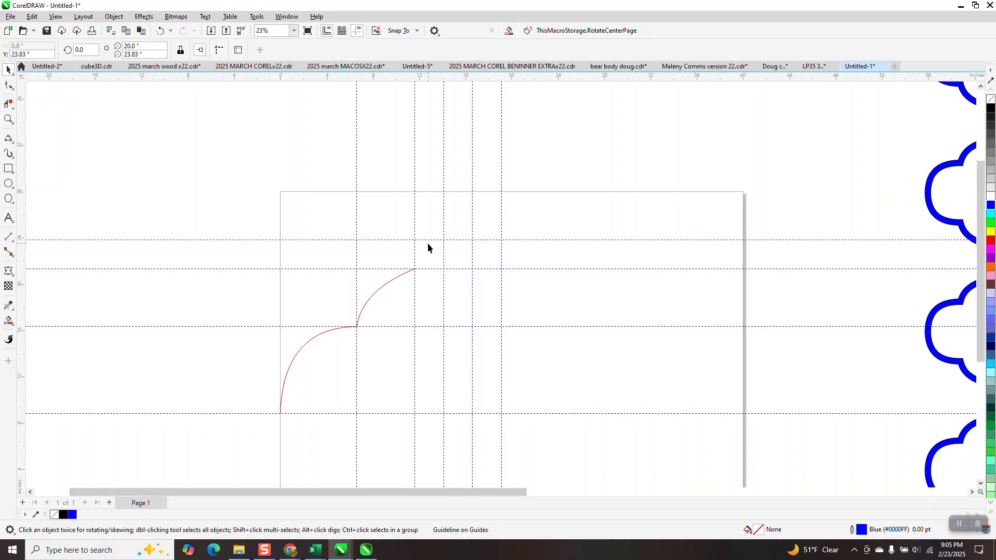
pyautogui.hotkey('ctrl', 'd')
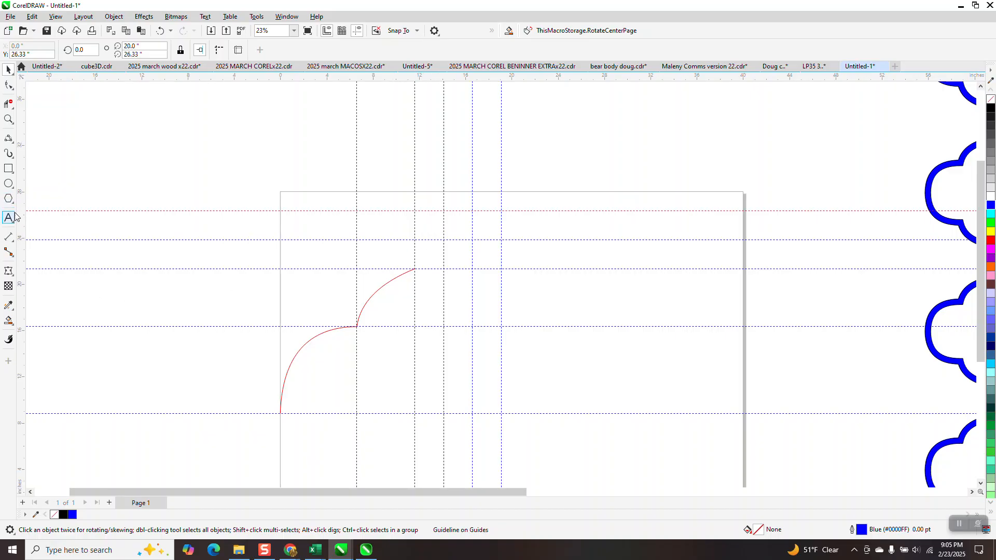
# Draw a straight line 2.5 in across and 5 in up from the second curve's end to the guideline intersection, and hide the guidelines
pyautogui.click(9, 139)
pyautogui.click(36, 153)
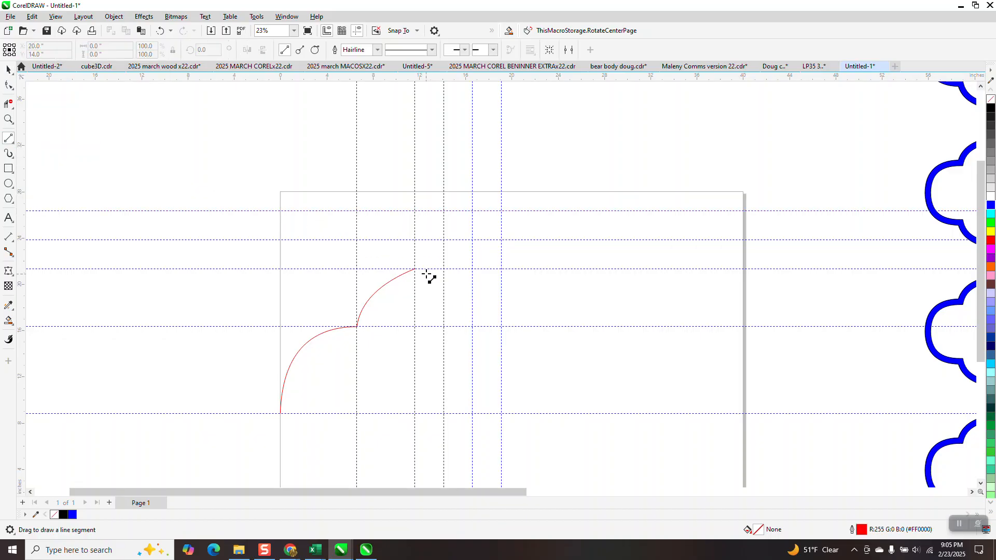
pyautogui.moveTo(416, 270); pyautogui.dragTo(444, 210)
pyautogui.scroll(-2, 363, 216)
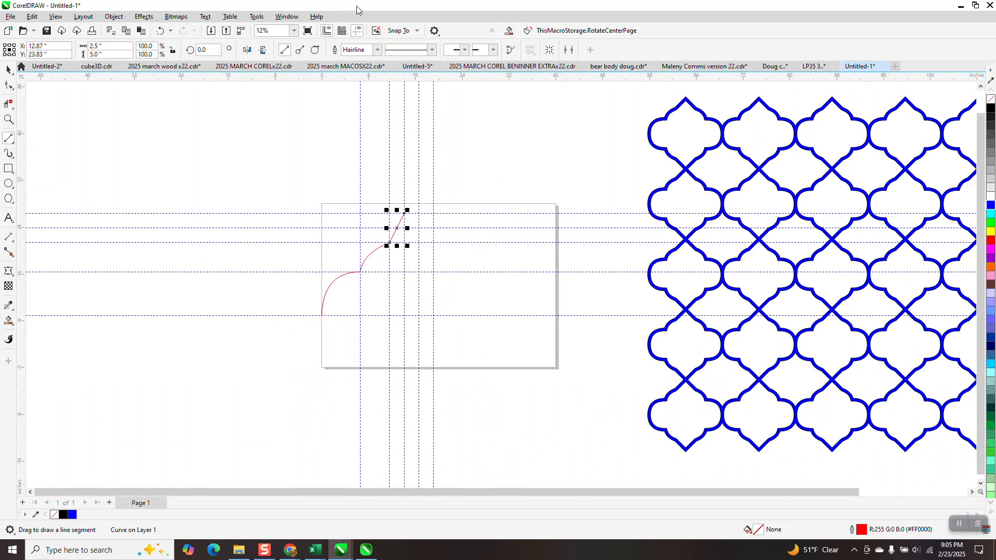
pyautogui.click(357, 31)
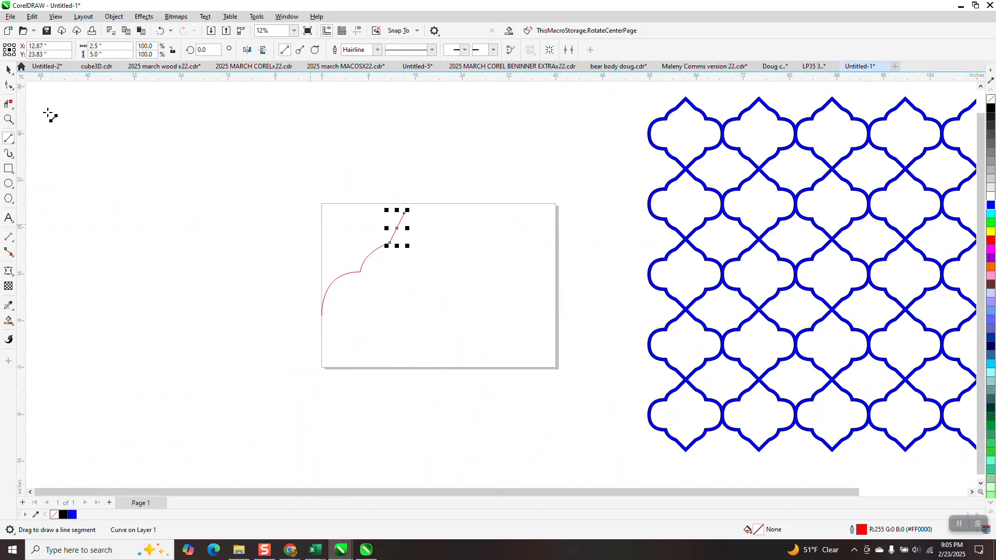
# Mirror a copy of the red curves to the right, and mirror a copy of that upper half downward to close the outline
pyautogui.press('space')
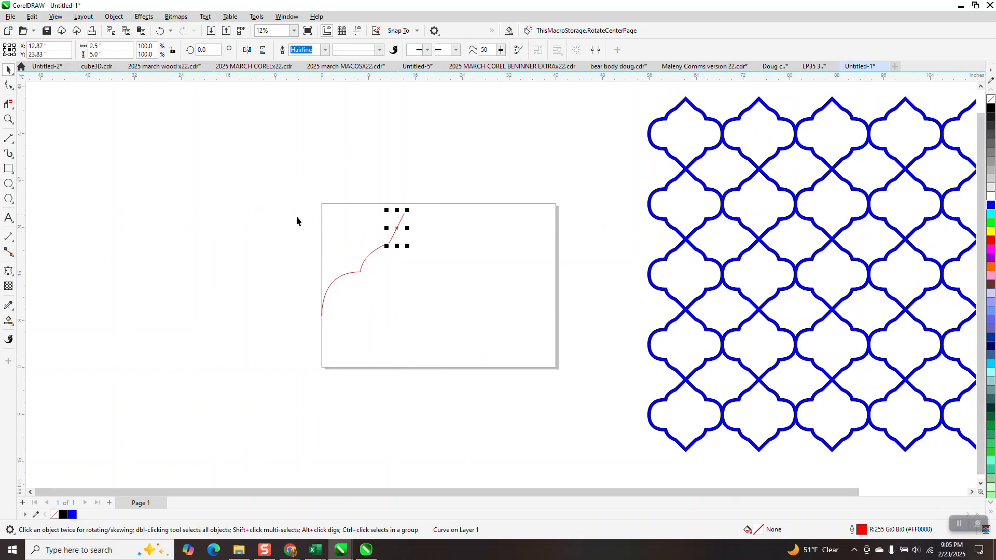
pyautogui.moveTo(305, 195); pyautogui.dragTo(496, 361)
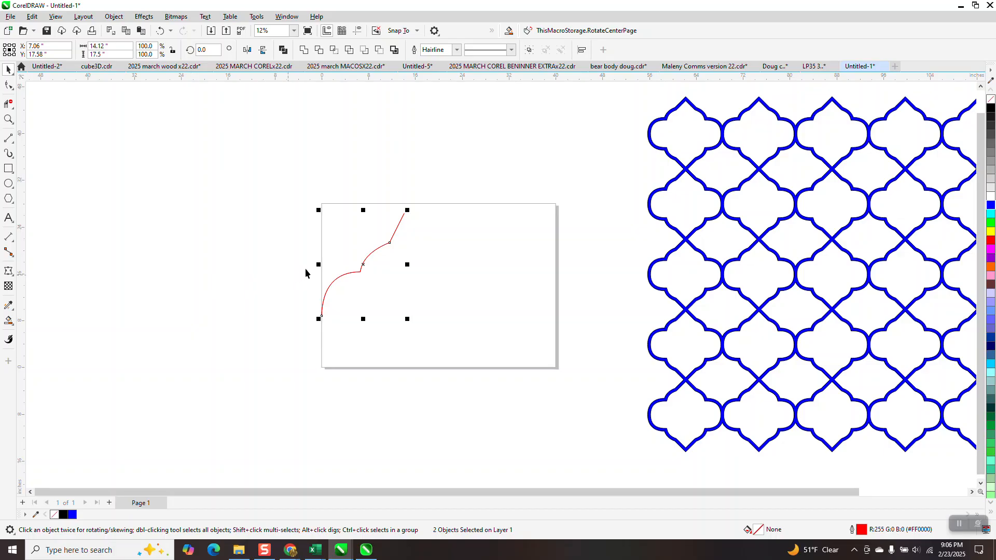
pyautogui.moveTo(317, 265); pyautogui.dragTo(416, 270)
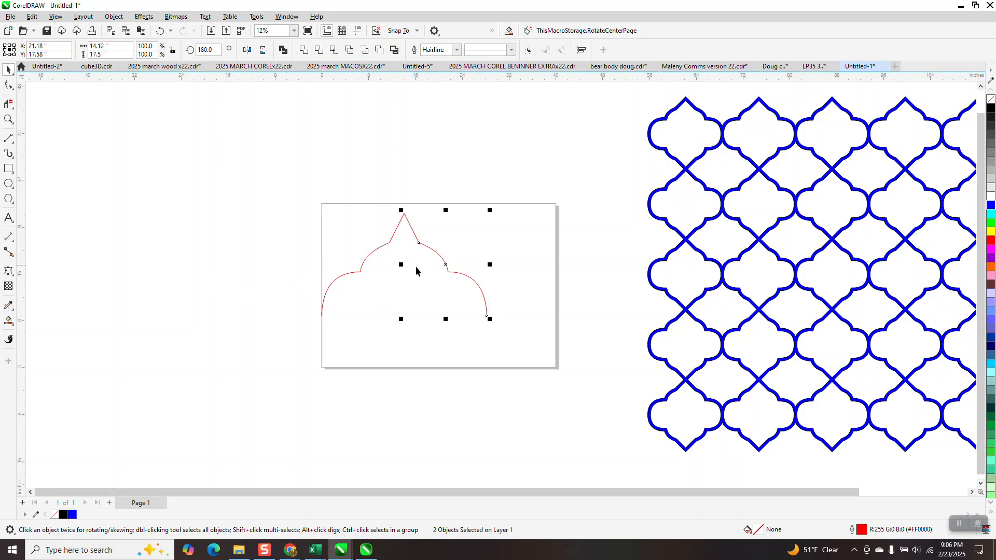
pyautogui.moveTo(311, 198); pyautogui.dragTo(536, 372)
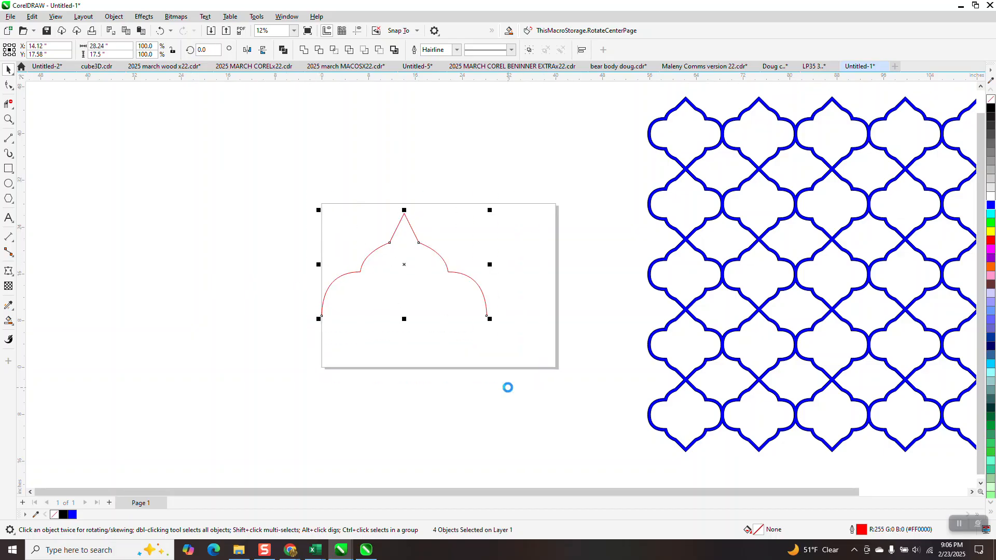
pyautogui.moveTo(404, 211); pyautogui.dragTo(406, 339)
pyautogui.scroll(-1, 302, 363)
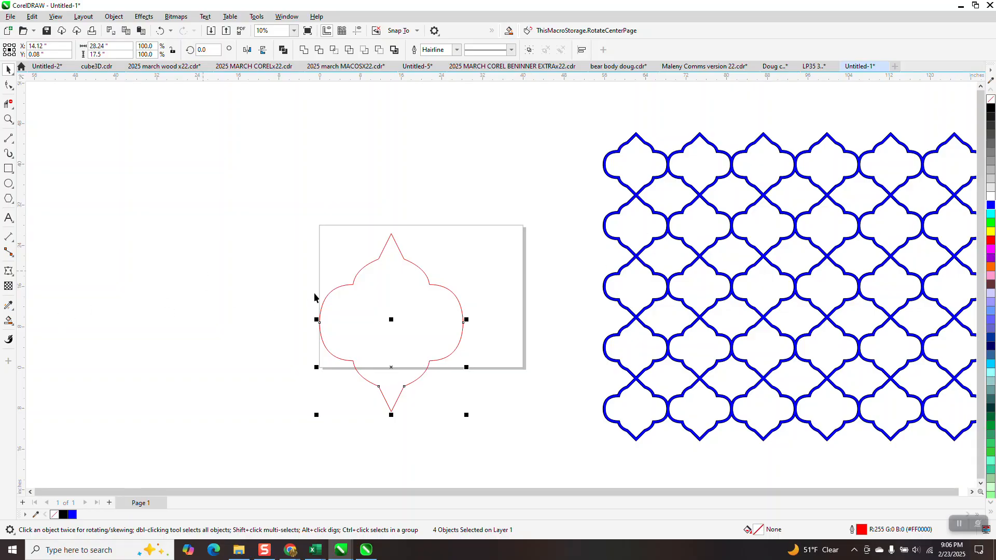
# Create a black shape from the closed outline with Smart Fill and move it clear of the page's upper-left corner
pyautogui.click(8, 322)
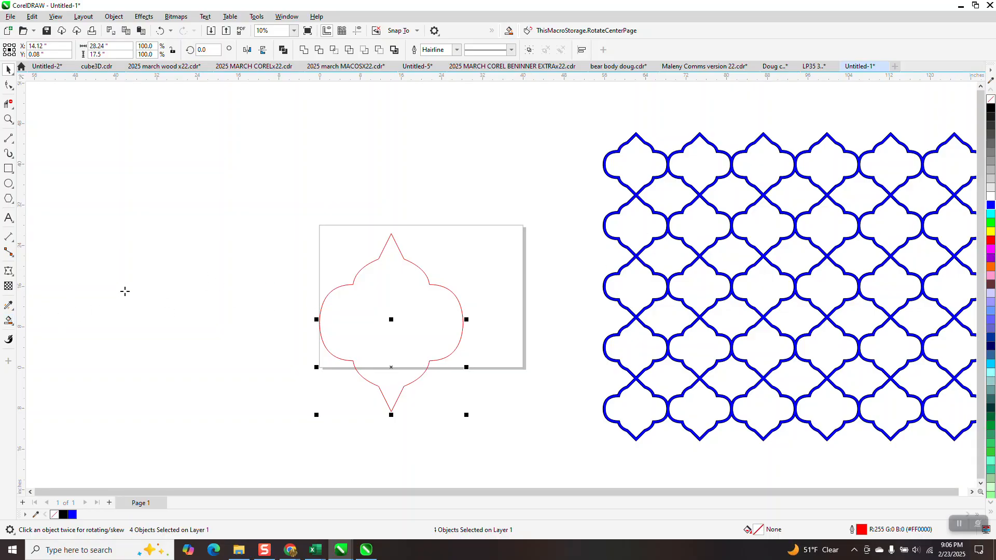
pyautogui.click(417, 315)
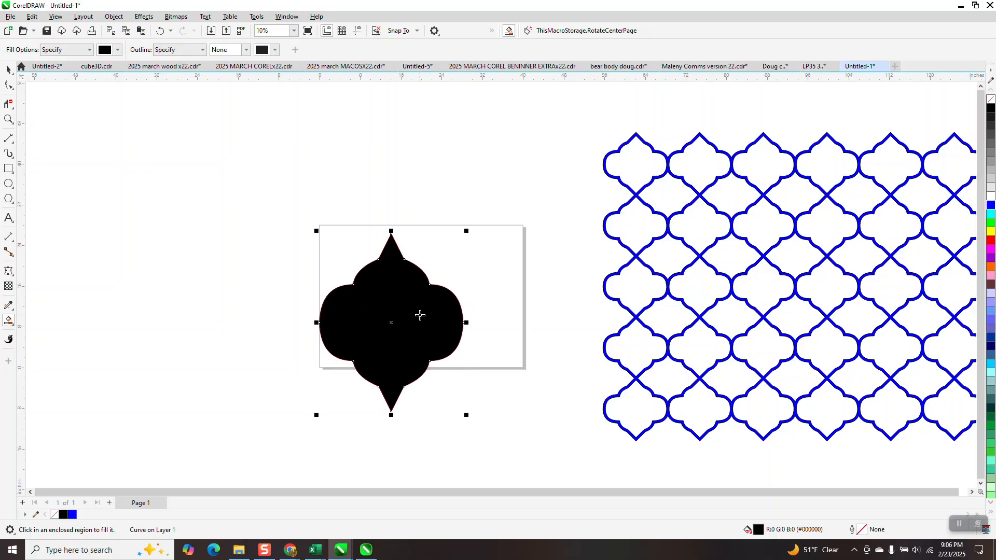
pyautogui.click(7, 69)
pyautogui.moveTo(364, 266); pyautogui.dragTo(176, 167)
# Delete all the original red curves from the page
pyautogui.click(368, 270)
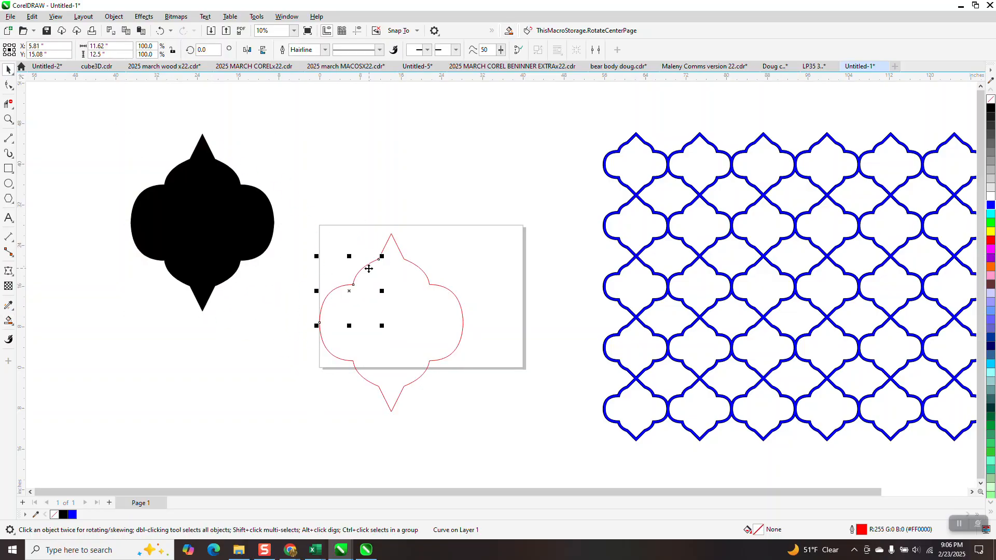
pyautogui.moveTo(312, 211); pyautogui.dragTo(504, 425)
pyautogui.press('Delete')
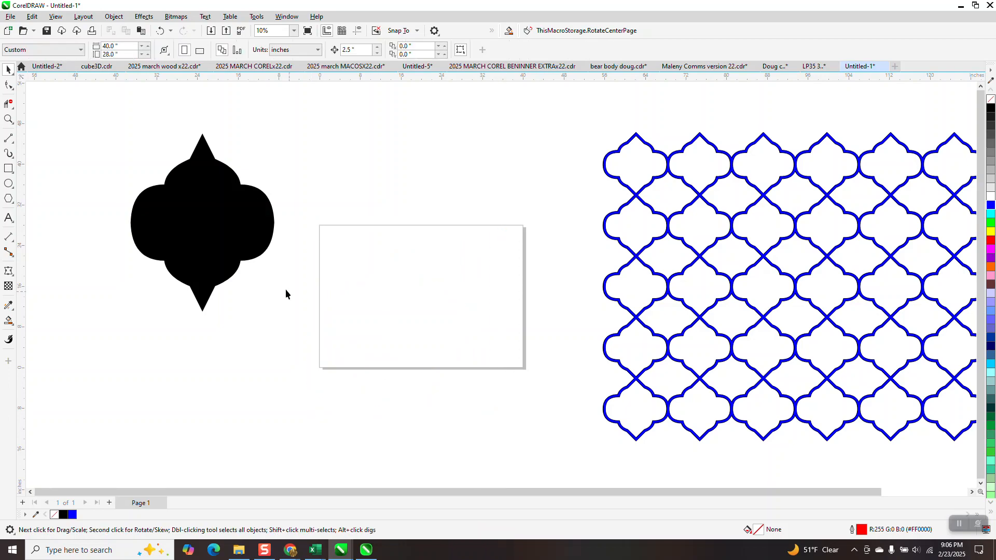
# Move the black shape onto the lower-left part of the page and scale it proportionally to about 10.08 by 12.5 in
pyautogui.moveTo(261, 242); pyautogui.dragTo(464, 291)
pyautogui.moveTo(481, 179); pyautogui.dragTo(387, 294)
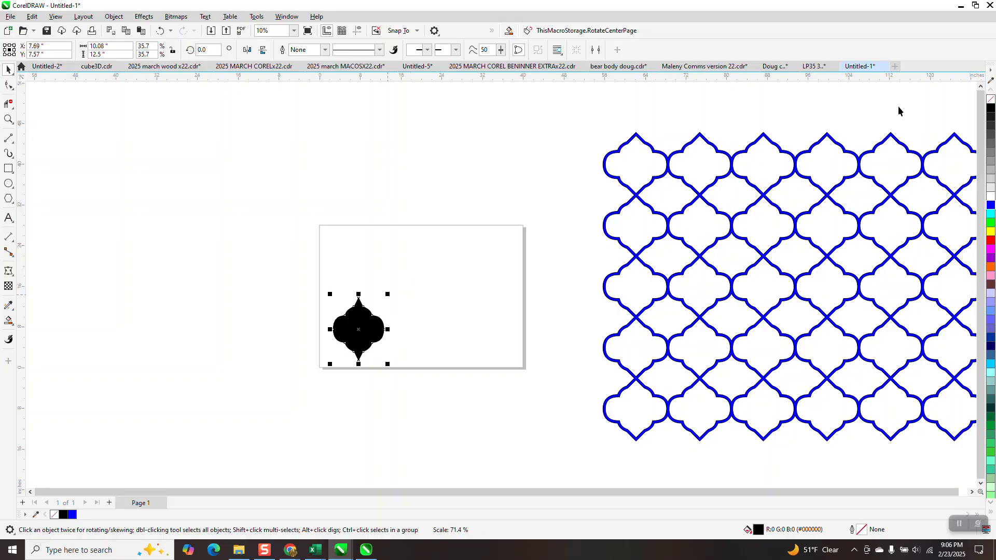
# Give the tile no fill and a black outline, shrink it to about 7.2 by 8.93 in, and place it above the page's upper-left corner
pyautogui.click(991, 98)
pyautogui.rightClick(991, 107)
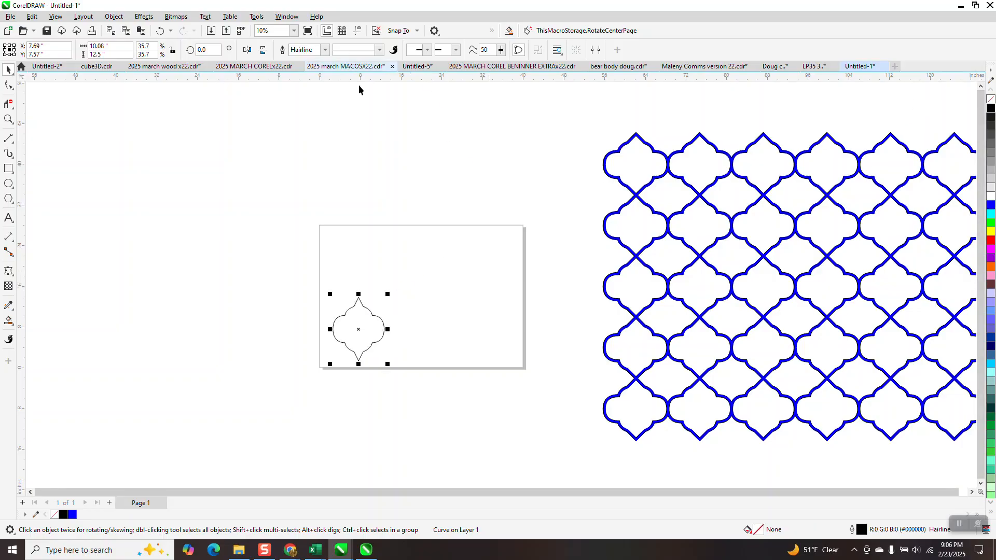
pyautogui.moveTo(389, 294); pyautogui.dragTo(325, 176)
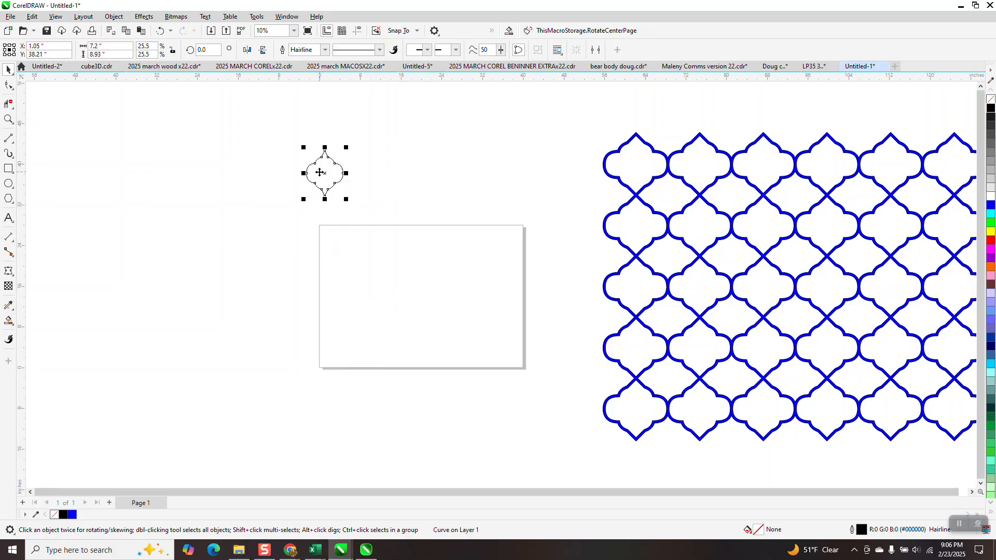
# Try a single mirrored copy of the tile outline directly to its right, and remove that copy
pyautogui.click(348, 165)
pyautogui.moveTo(346, 148); pyautogui.dragTo(380, 174)
pyautogui.press('Escape')
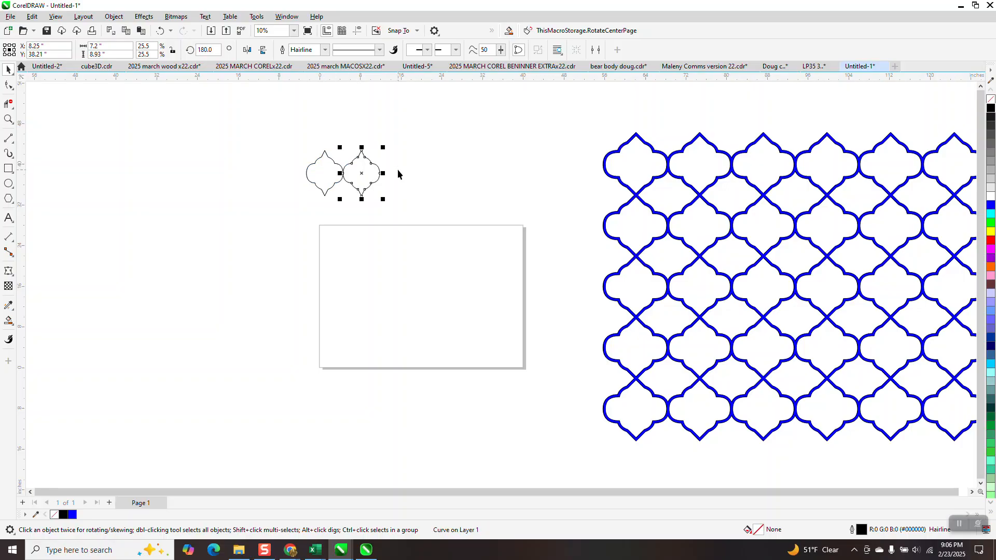
pyautogui.click(399, 169)
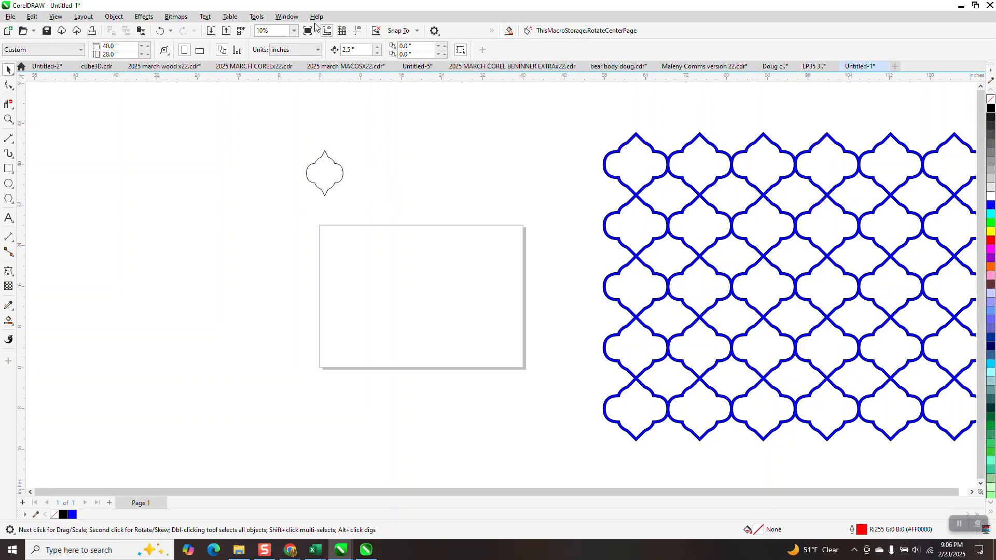
# Open the Scale and Mirror transform settings and mirror five copies of the tile outline horizontally to the right to form a row
pyautogui.click(293, 17)
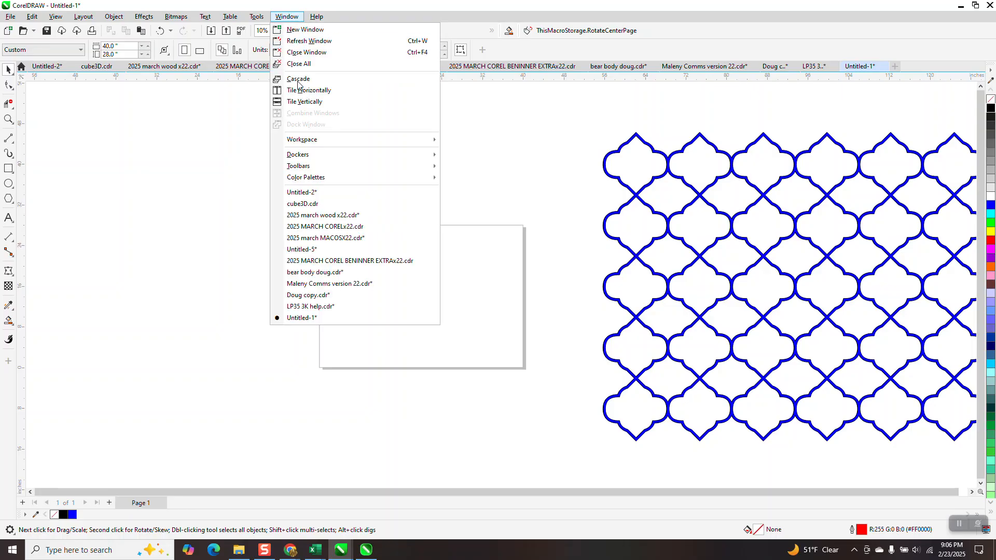
pyautogui.moveTo(305, 157)
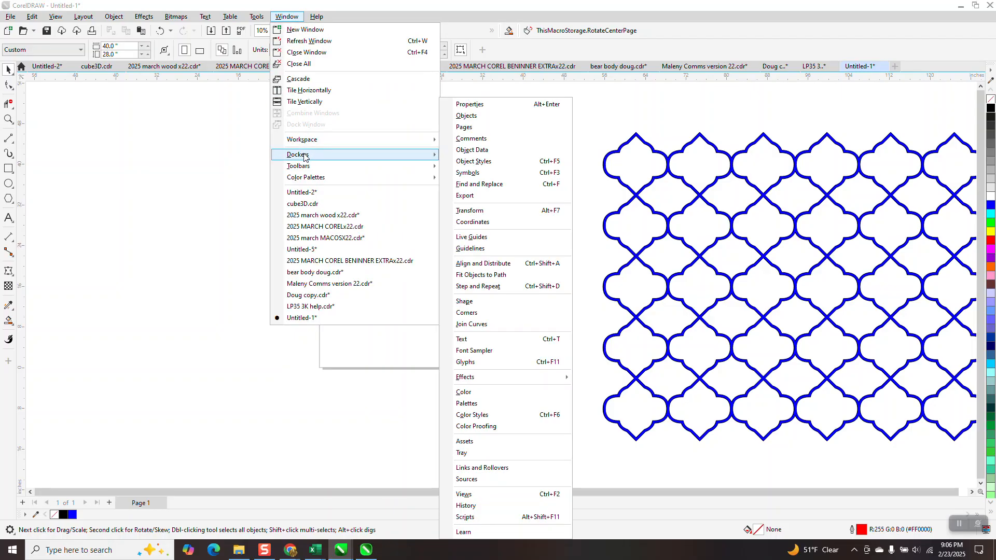
pyautogui.click(480, 213)
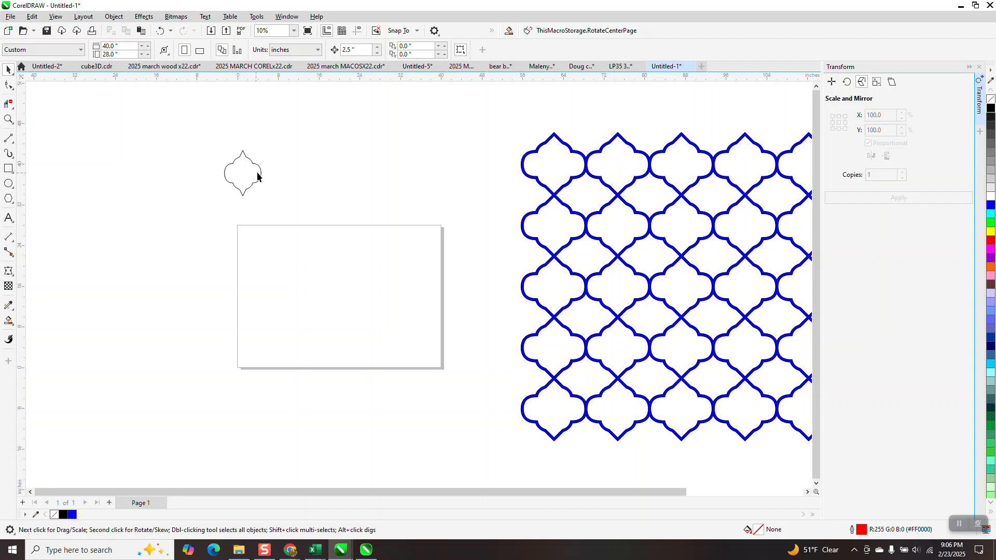
pyautogui.click(863, 82)
pyautogui.click(243, 190)
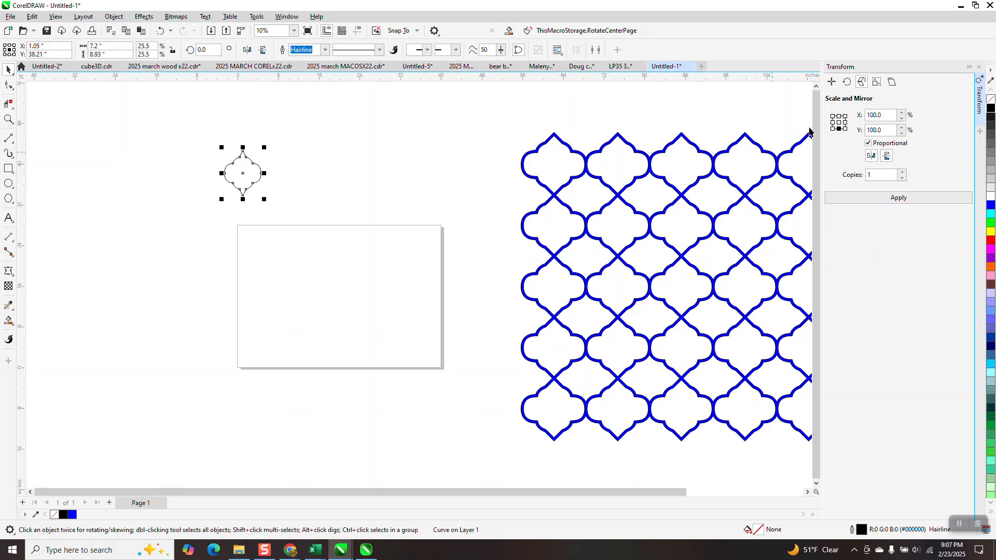
pyautogui.click(845, 127)
pyautogui.click(872, 157)
pyautogui.click(902, 172)
pyautogui.click(903, 178)
pyautogui.click(894, 202)
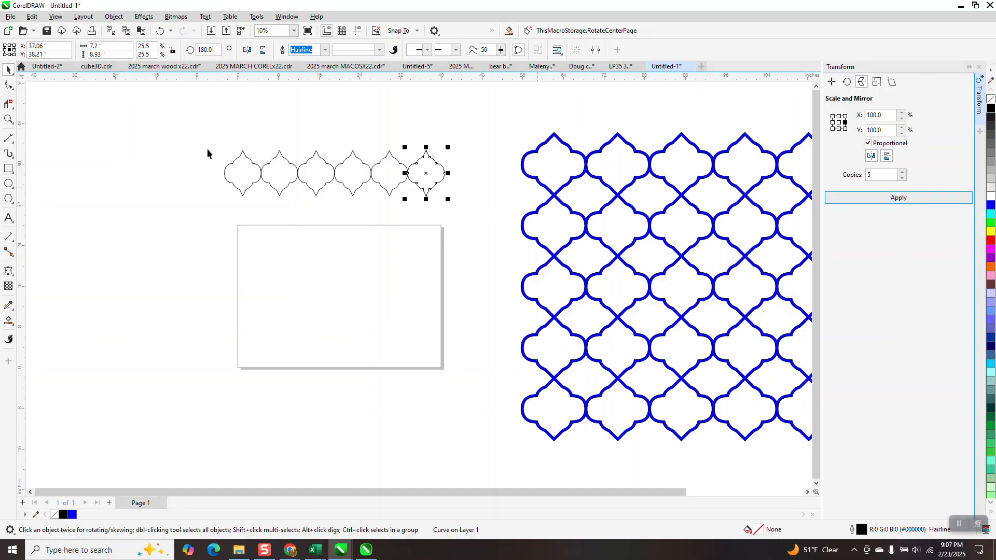
# Select the whole row of tiles and mirror five copies of it vertically downward from its bottom edge
pyautogui.moveTo(198, 125); pyautogui.dragTo(479, 221)
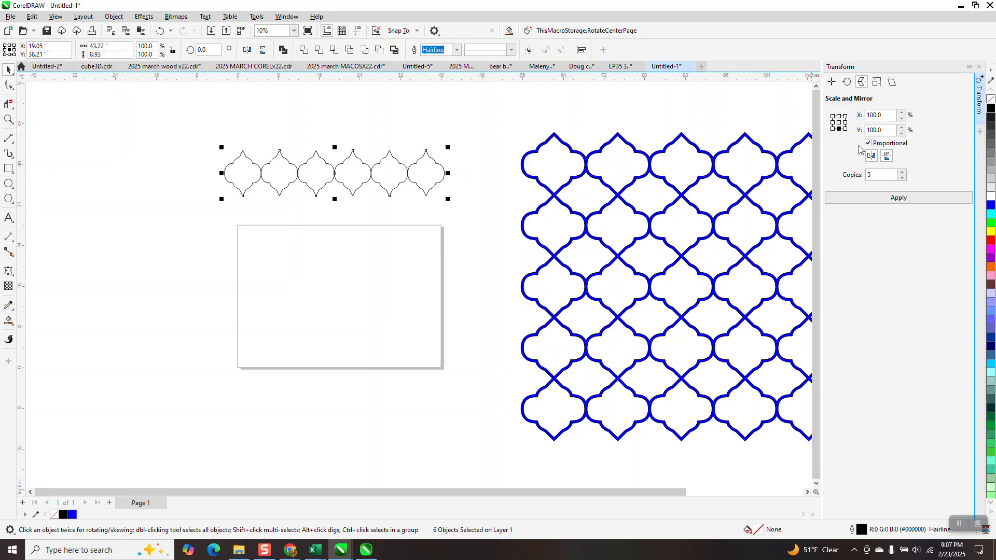
pyautogui.click(886, 156)
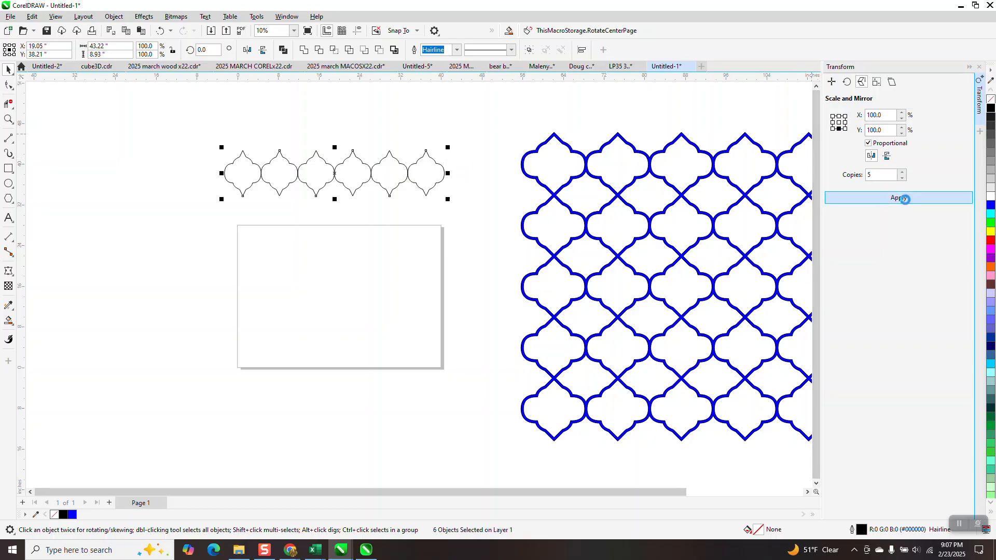
pyautogui.click(903, 200)
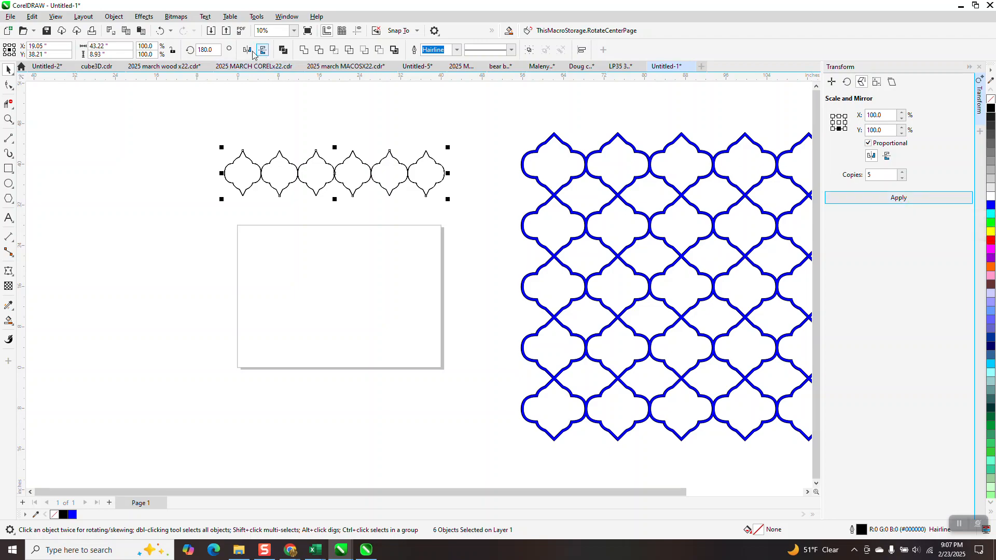
pyautogui.click(160, 31)
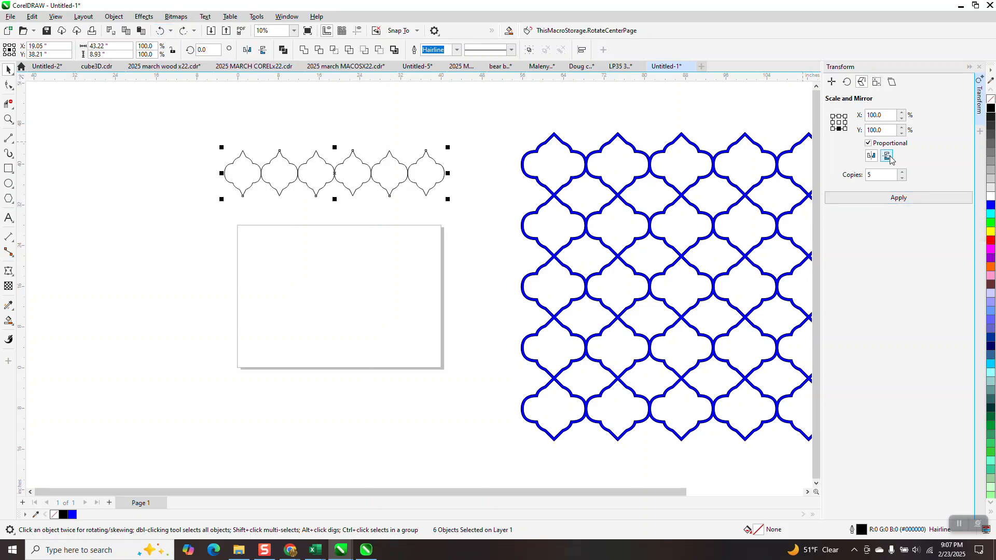
pyautogui.click(887, 157)
pyautogui.click(905, 199)
pyautogui.scroll(-1, 464, 190)
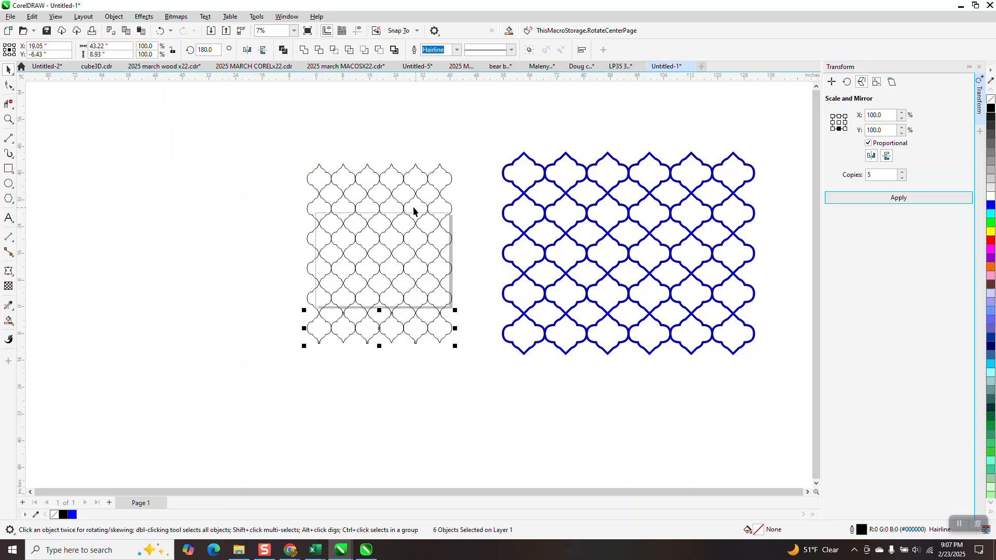
# Select all the black tile outlines and set their outline width to 24 pt
pyautogui.moveTo(299, 149); pyautogui.dragTo(466, 348)
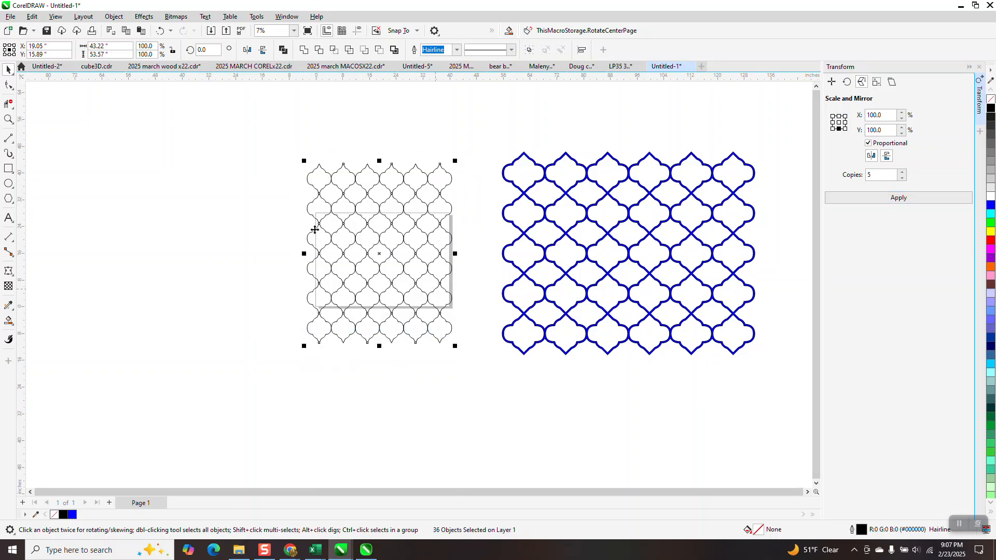
pyautogui.click(9, 119)
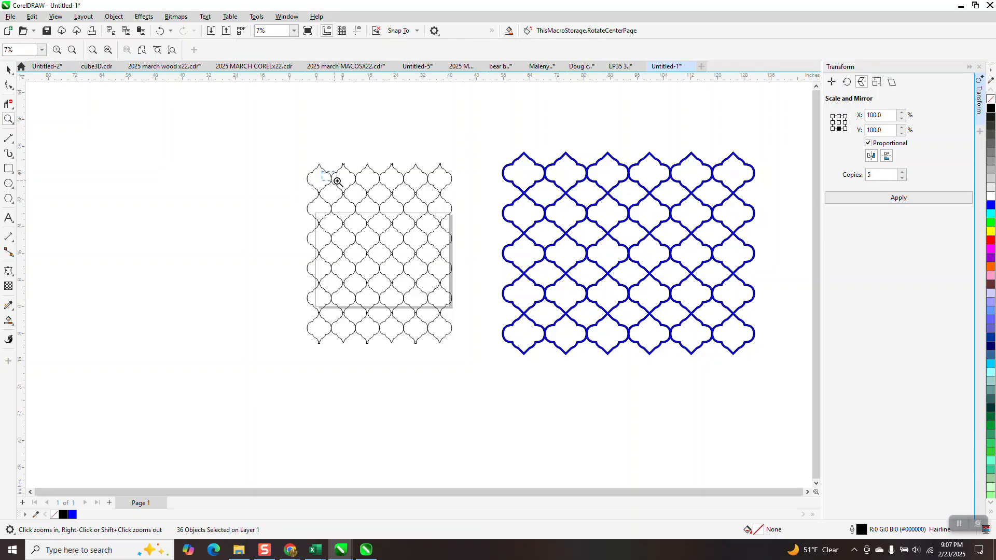
pyautogui.moveTo(337, 182); pyautogui.dragTo(340, 187)
pyautogui.click(7, 71)
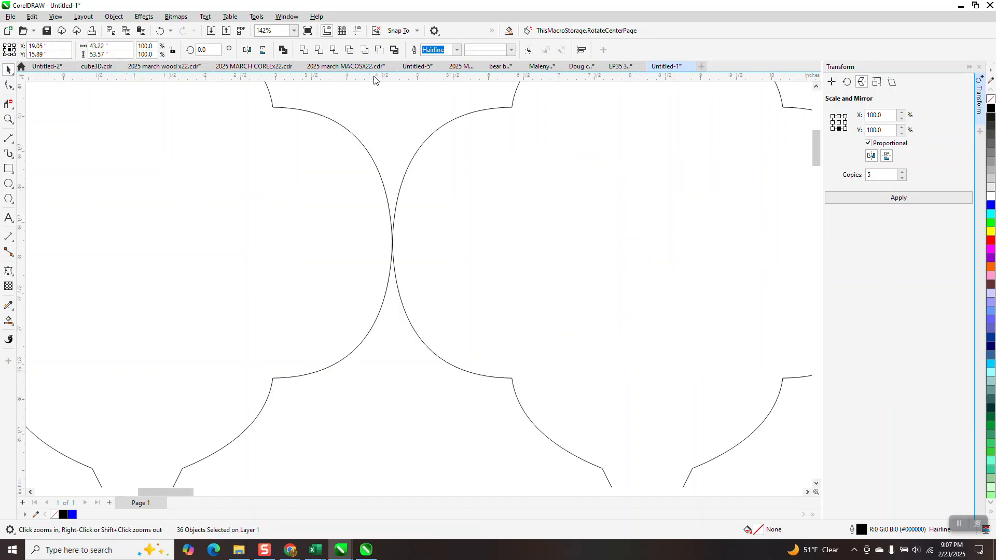
pyautogui.click(456, 51)
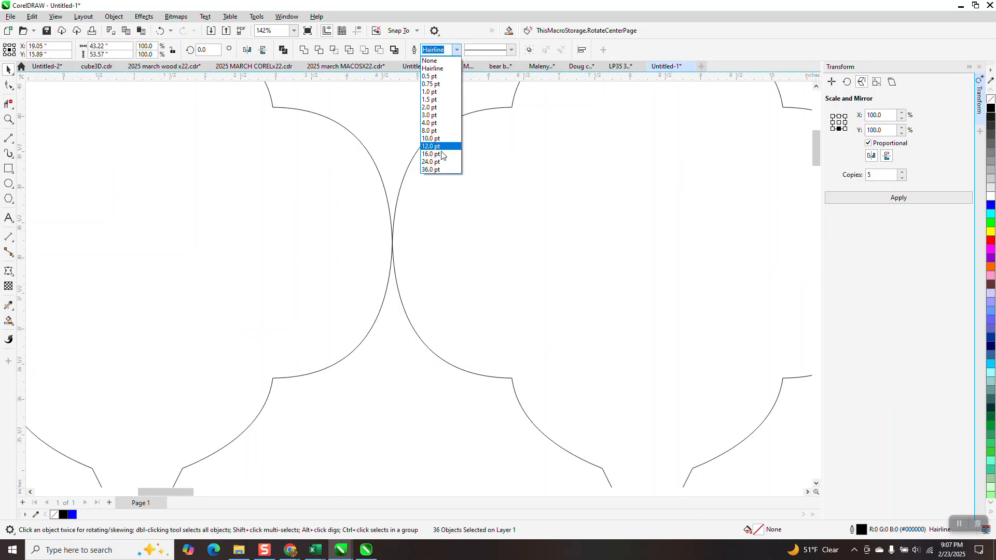
pyautogui.click(440, 159)
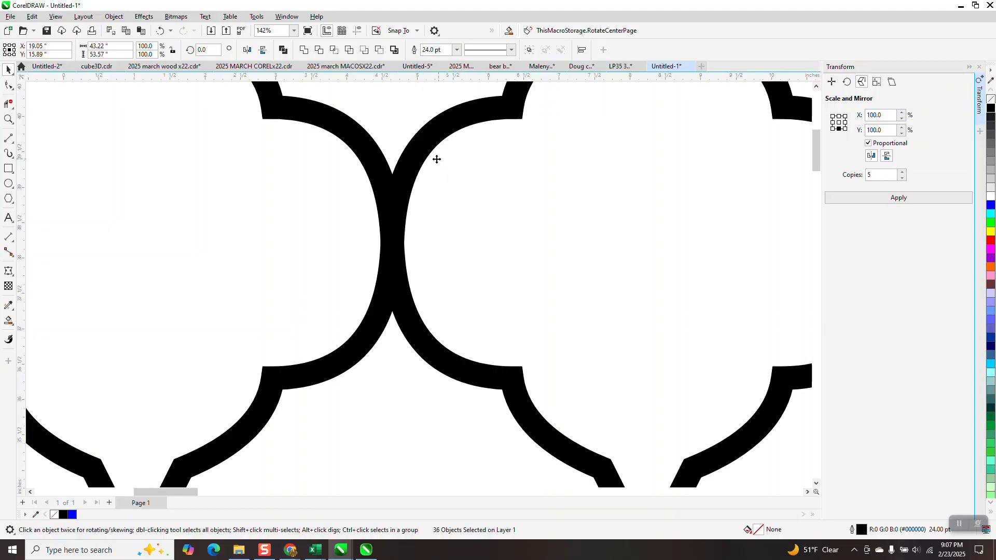
pyautogui.scroll(-7, 437, 159)
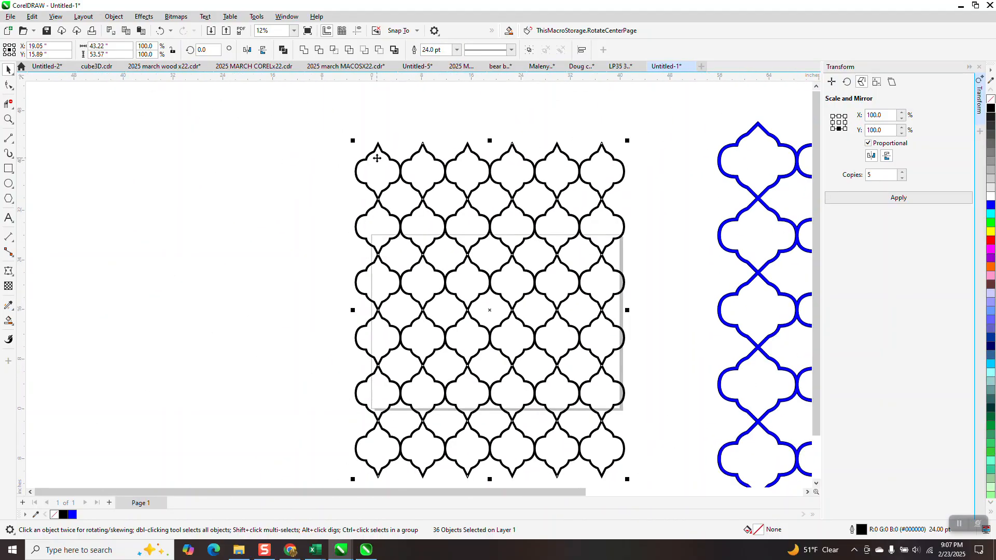
pyautogui.scroll(-1, 377, 158)
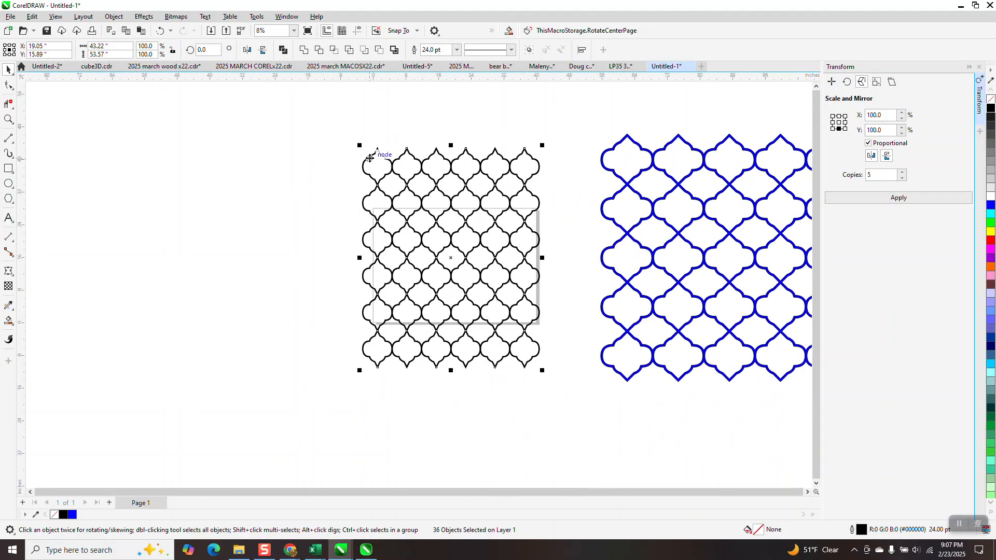
# Convert the thick tile outlines to objects, and give these no fill and a black hairline outline
pyautogui.click(114, 16)
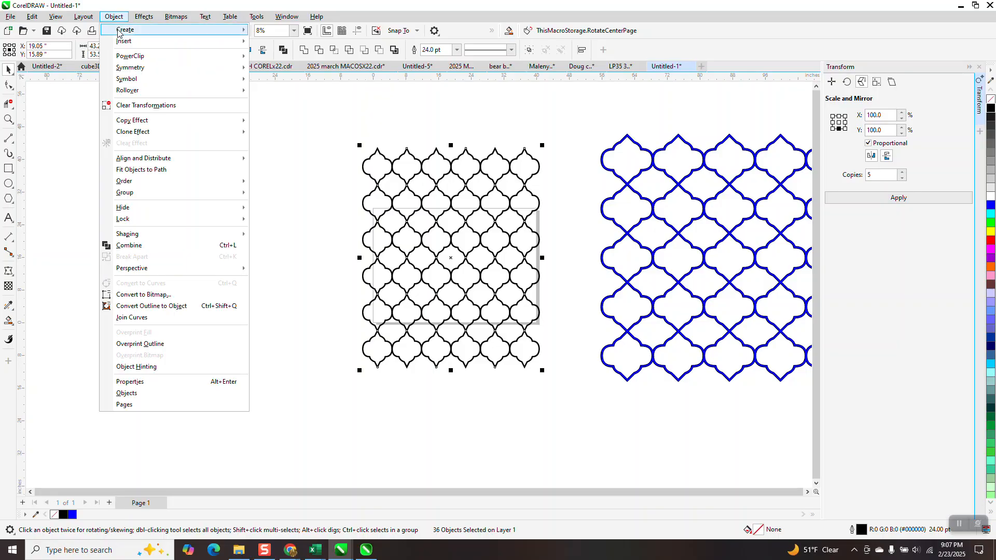
pyautogui.click(177, 308)
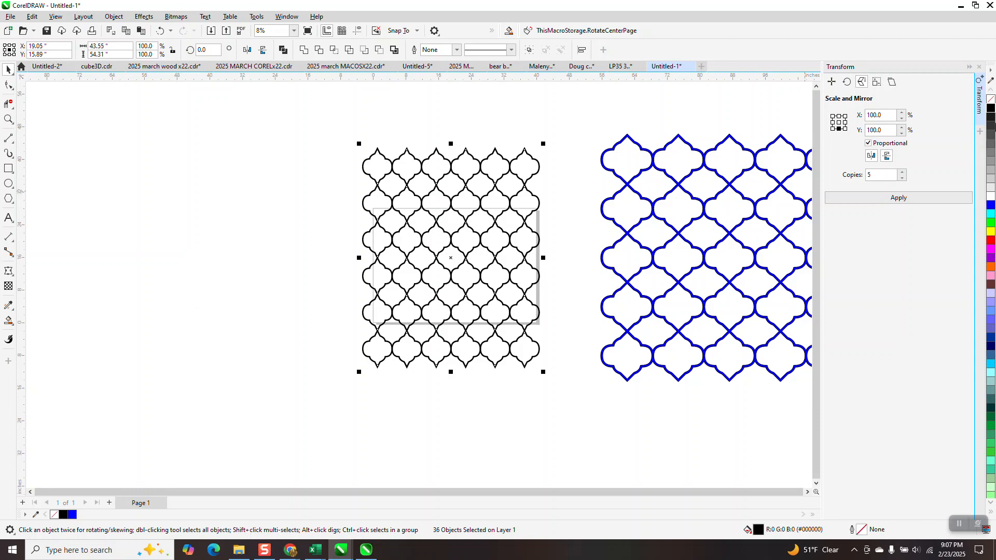
pyautogui.click(991, 99)
pyautogui.rightClick(991, 108)
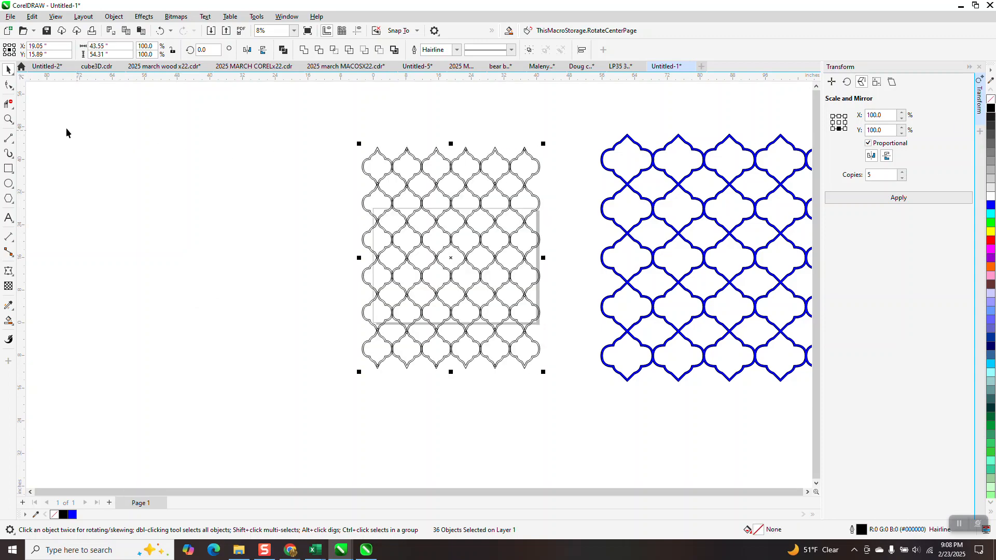
pyautogui.click(11, 119)
pyautogui.moveTo(406, 173); pyautogui.dragTo(416, 189)
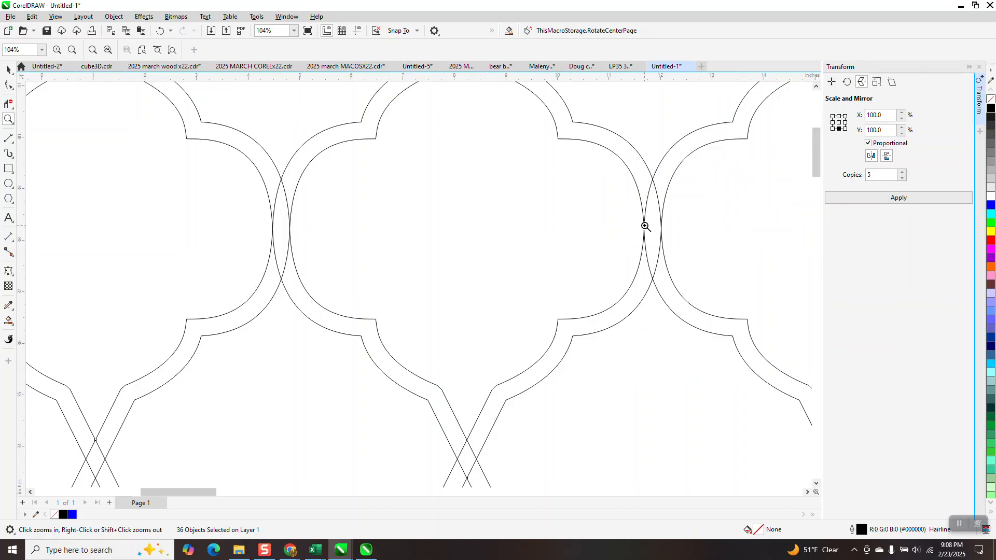
pyautogui.scroll(-6, 645, 226)
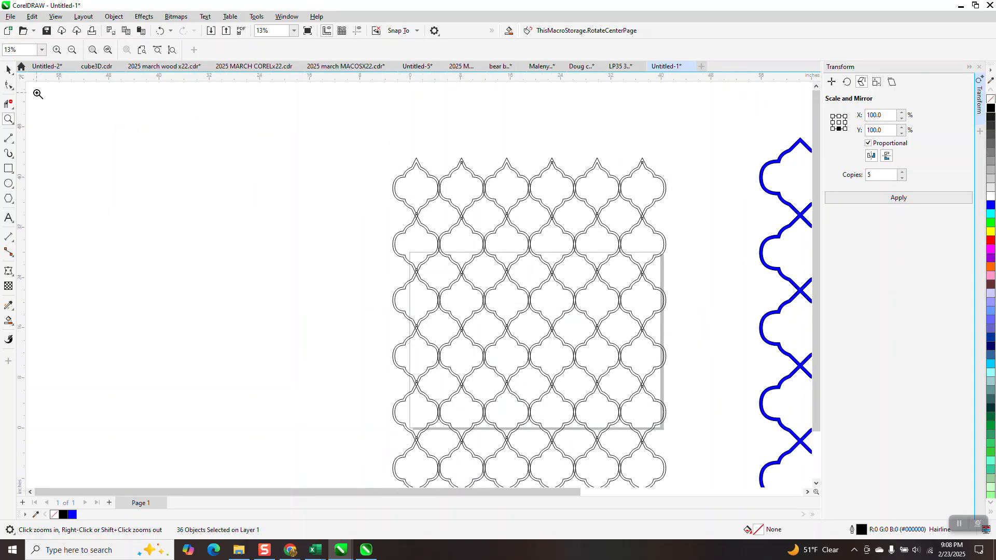
# Weld all the overlapping tile outline objects into a single lattice curve
pyautogui.click(8, 69)
pyautogui.scroll(-1, 244, 133)
pyautogui.moveTo(436, 322); pyautogui.dragTo(528, 387)
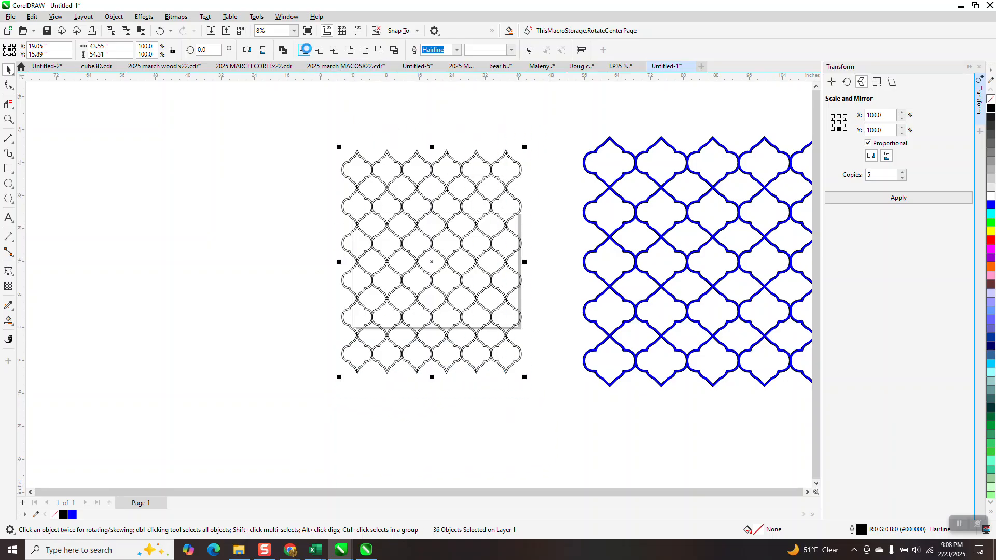
pyautogui.click(304, 50)
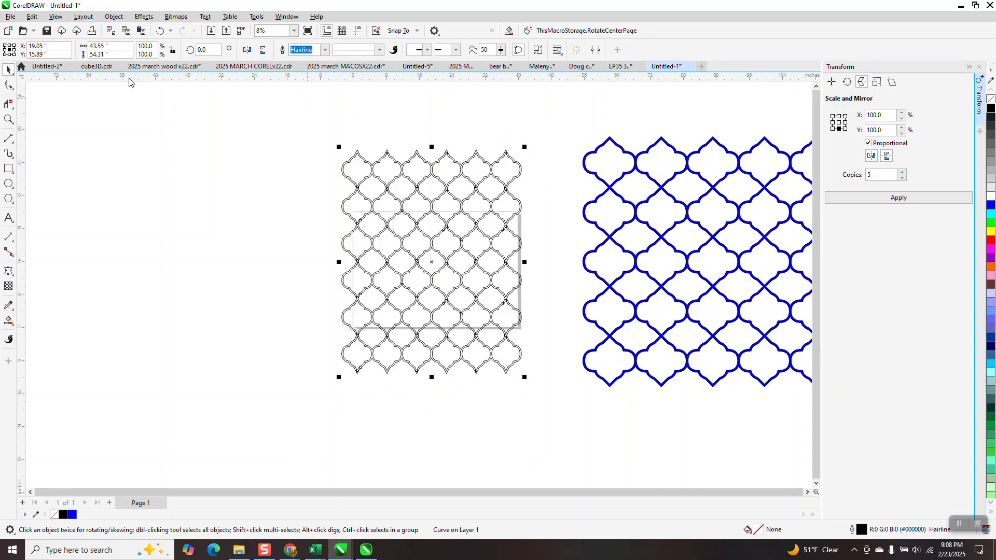
# Fill the bands of the welded lattice with blue and no outline using Smart Fill, and close the Transform docker
pyautogui.click(9, 119)
pyautogui.moveTo(415, 206); pyautogui.dragTo(415, 207)
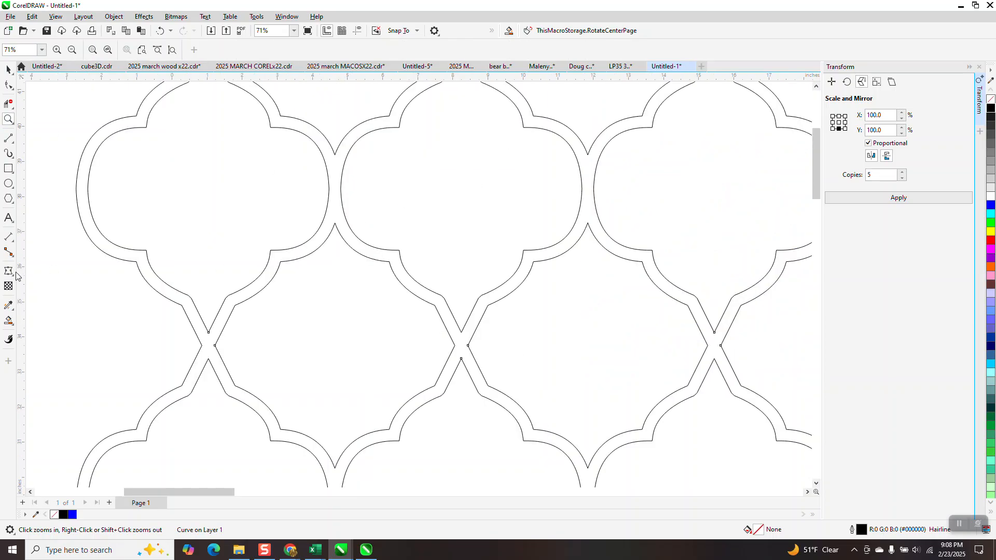
pyautogui.click(8, 322)
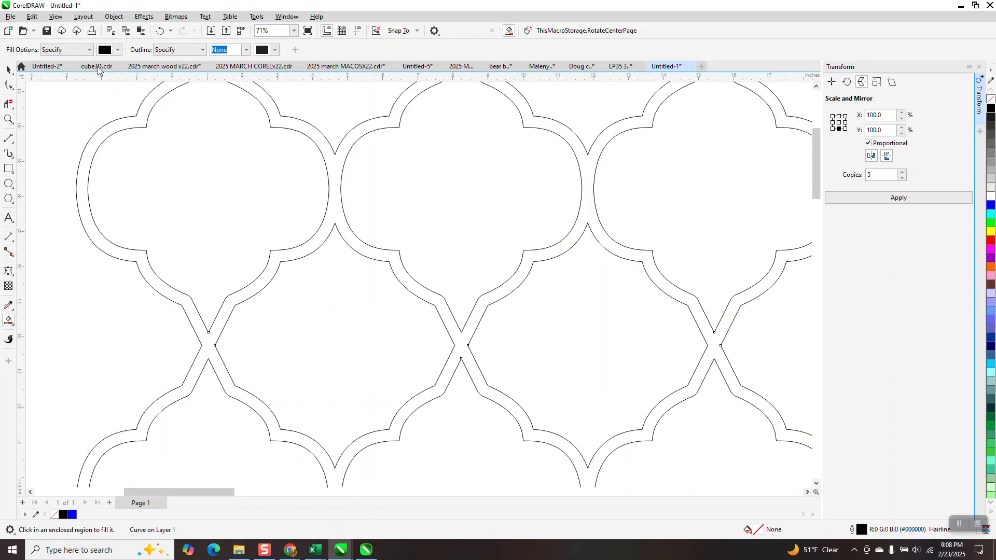
pyautogui.click(118, 49)
pyautogui.click(149, 115)
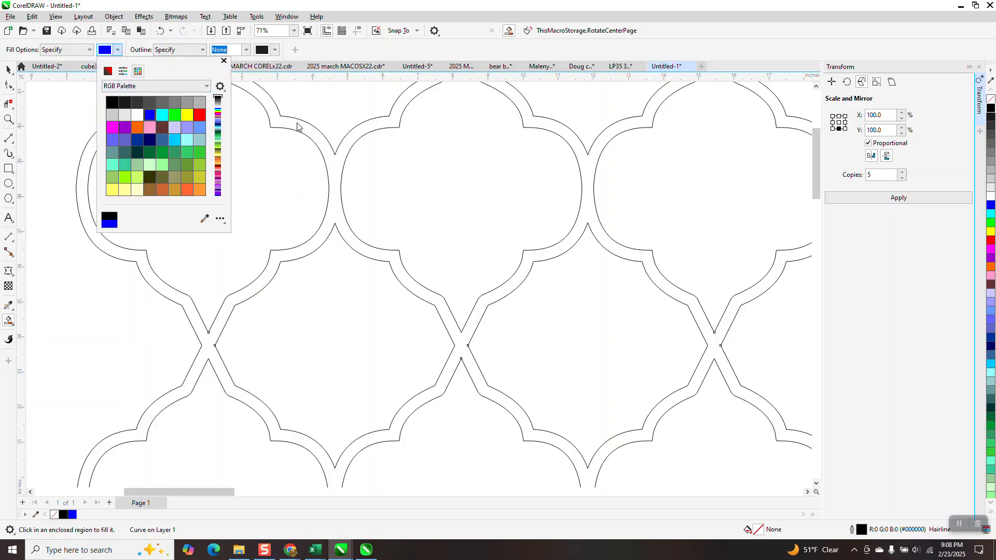
pyautogui.click(305, 130)
pyautogui.click(306, 128)
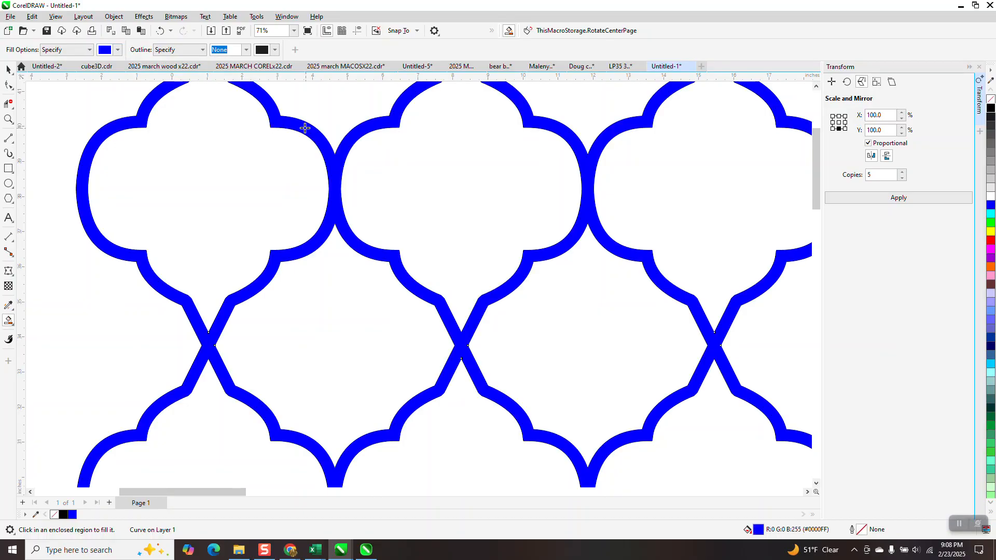
pyautogui.scroll(-5, 312, 125)
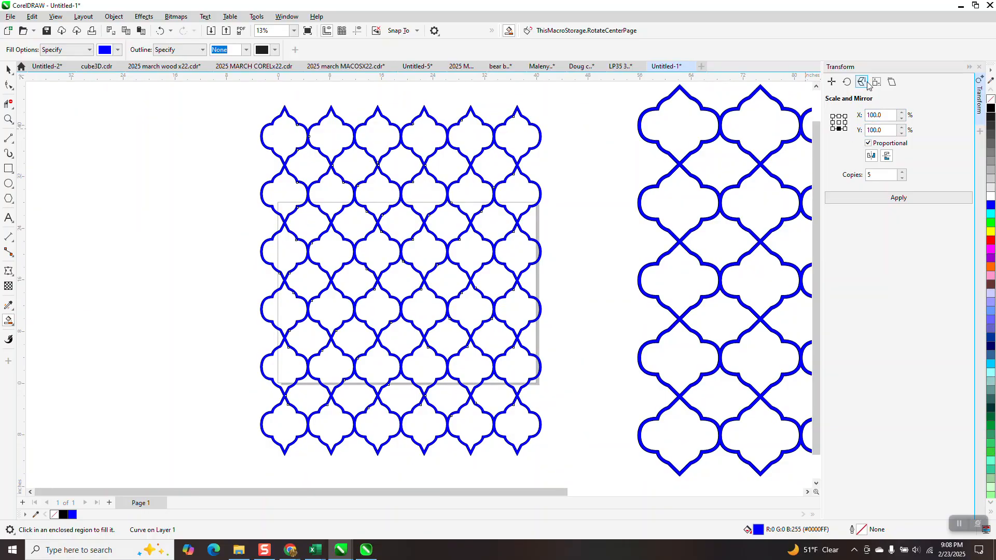
pyautogui.click(979, 68)
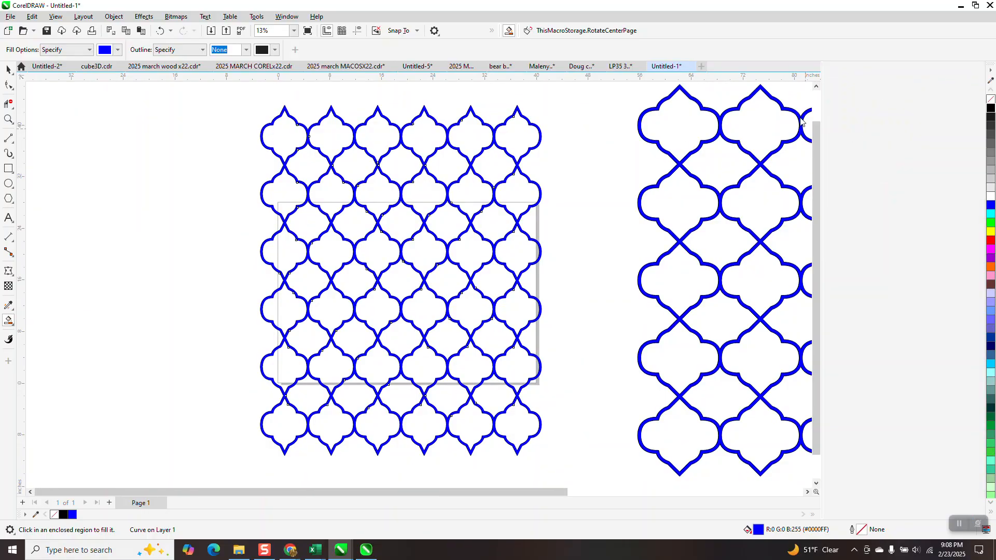
pyautogui.click(8, 70)
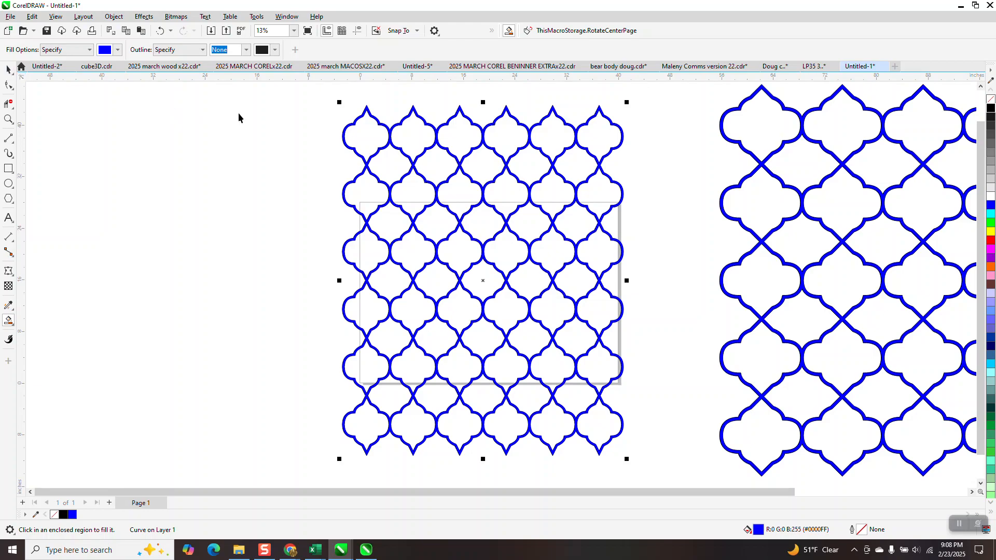
# Move the blue-filled lattice off the hairline lattice beneath it and delete the hairline lattice
pyautogui.moveTo(514, 175); pyautogui.dragTo(263, 172)
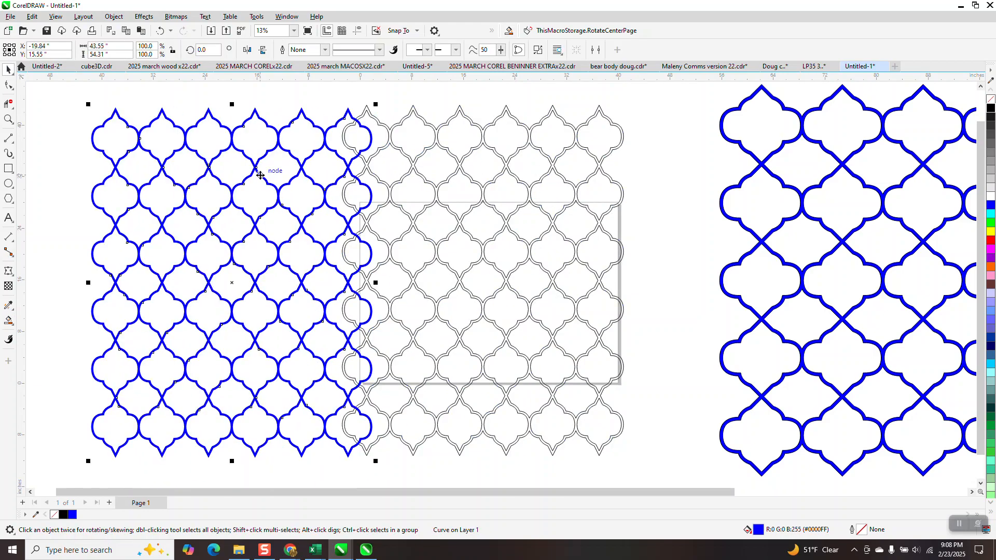
pyautogui.scroll(-1, 263, 172)
pyautogui.click(376, 169)
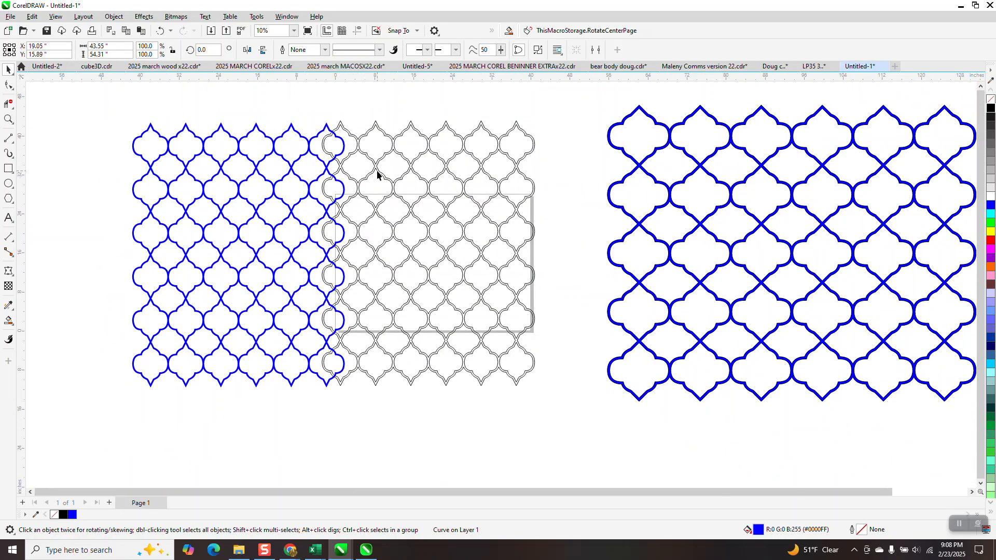
pyautogui.press('Delete')
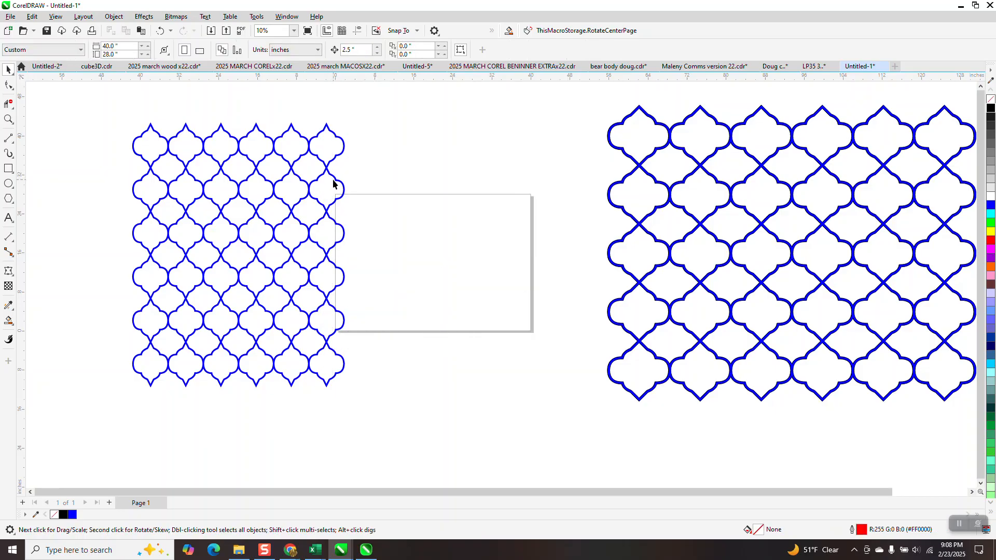
# Rotate the remaining blue-filled lattice without outline by 90 degrees
pyautogui.click(334, 185)
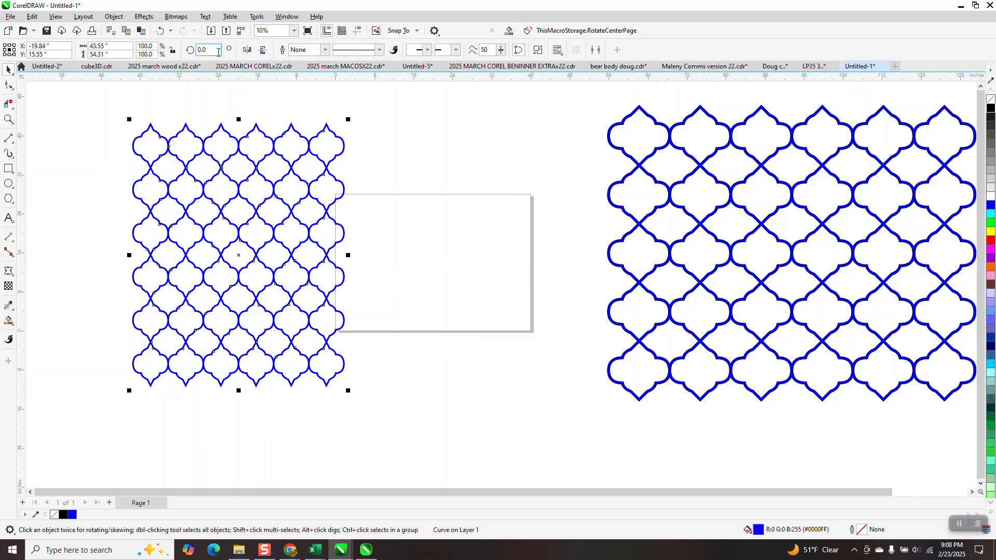
pyautogui.write('90')
pyautogui.press('Return')
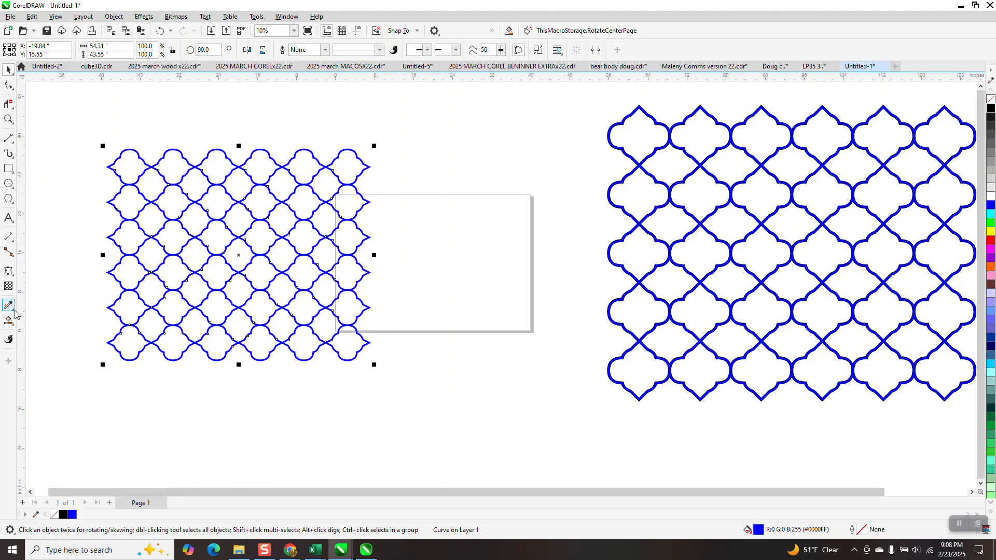
# Apply a horizontal linear fountain fill across the whole rotated lattice, running from yellow at its left edge to orange at its right edge
pyautogui.click(13, 329)
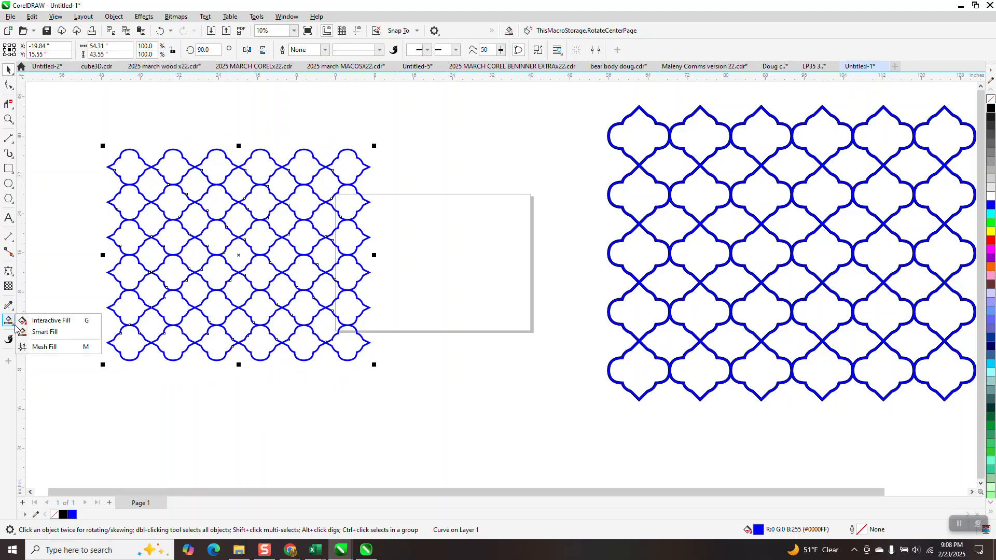
pyautogui.click(45, 321)
pyautogui.moveTo(109, 237); pyautogui.dragTo(371, 238)
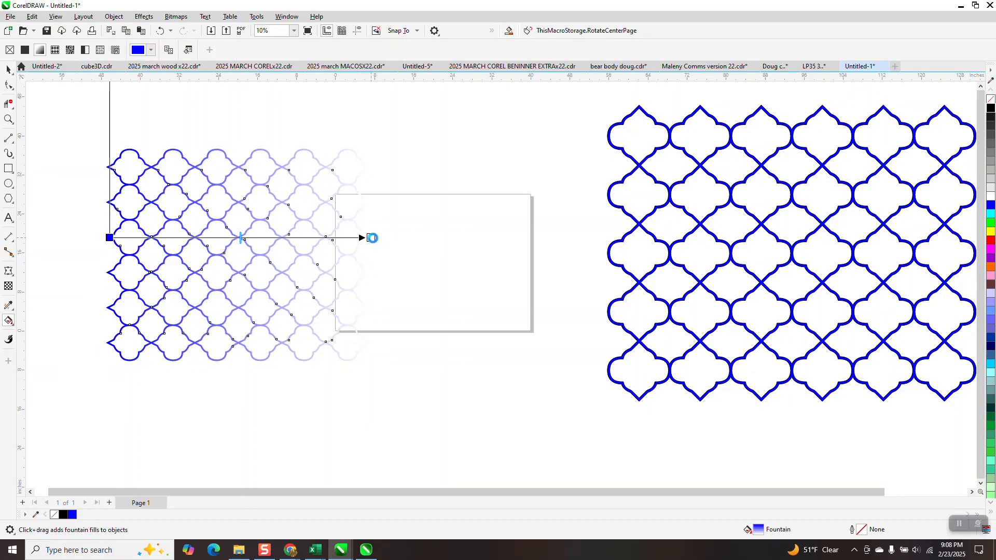
pyautogui.moveTo(991, 266); pyautogui.dragTo(371, 237)
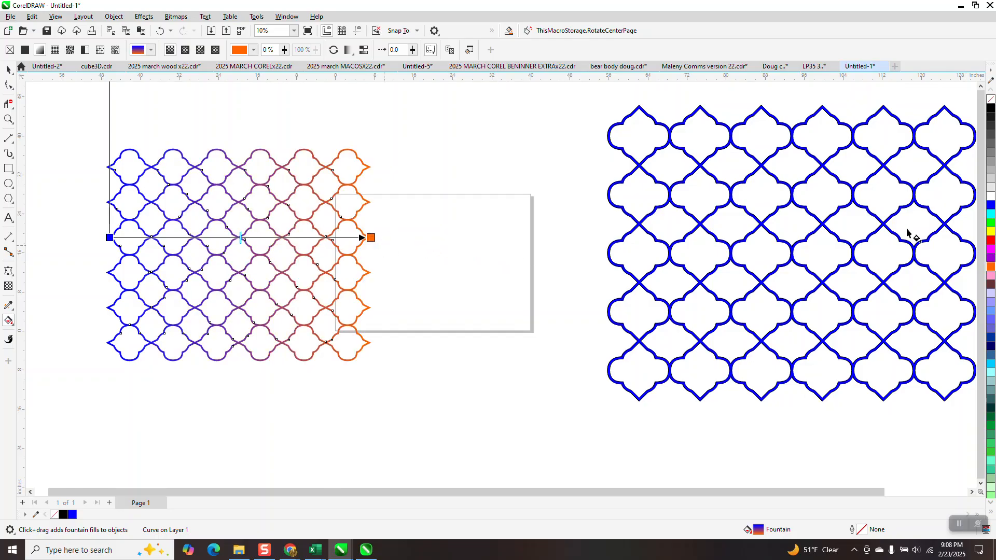
pyautogui.moveTo(990, 232); pyautogui.dragTo(108, 239)
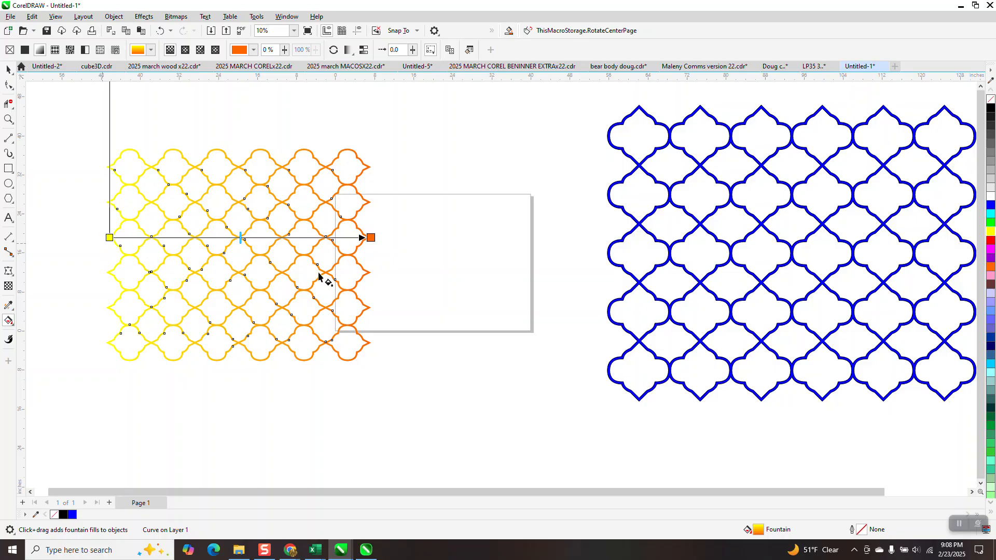
# Add a red and a yellow intermediate colour to the lattice's fountain fill, with the red one at the 40% position
pyautogui.moveTo(991, 240); pyautogui.dragTo(246, 239)
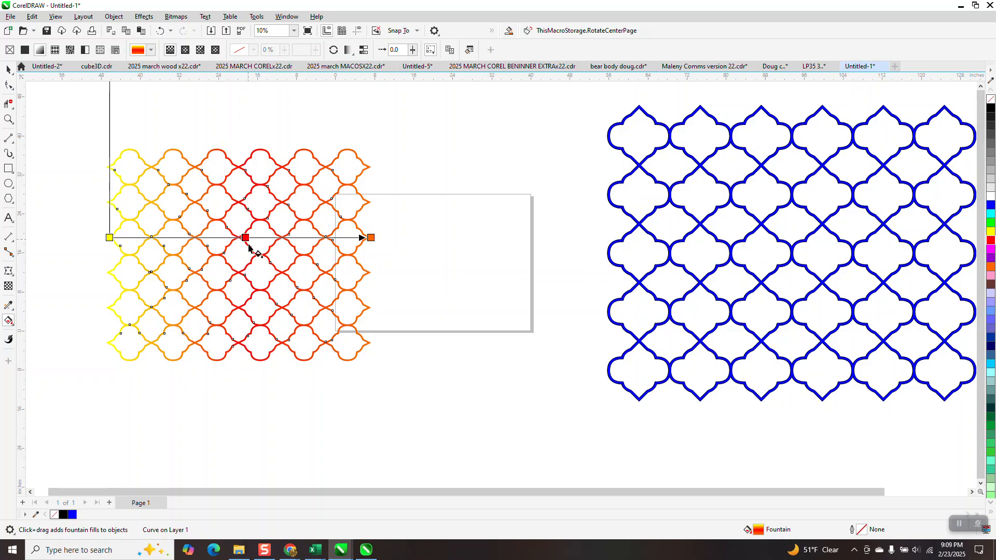
pyautogui.moveTo(990, 231); pyautogui.dragTo(311, 237)
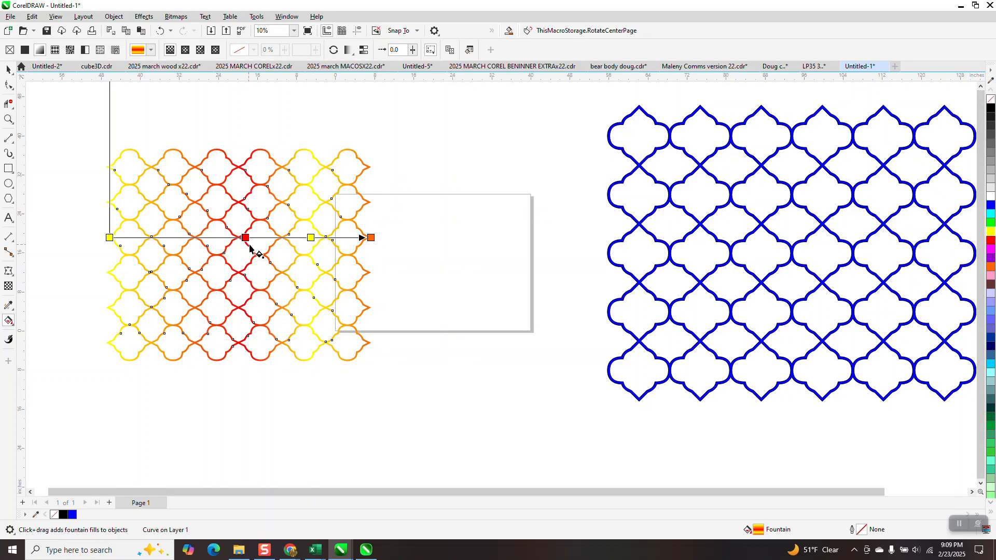
pyautogui.moveTo(245, 238); pyautogui.dragTo(214, 237)
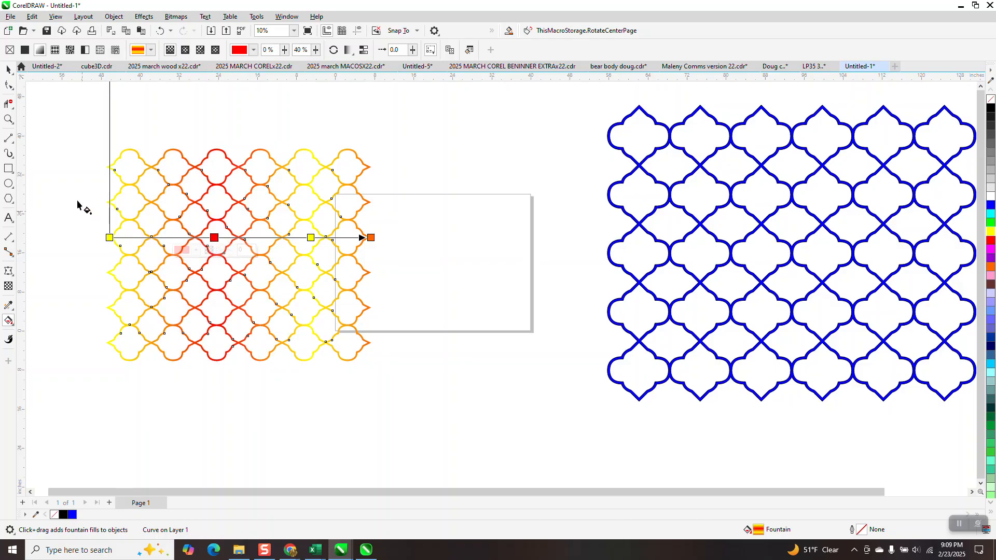
# Draw a rectangle about 63 by 49 inches around the gradient lattice and fill it with black
pyautogui.click(8, 168)
pyautogui.moveTo(87, 139); pyautogui.dragTo(395, 379)
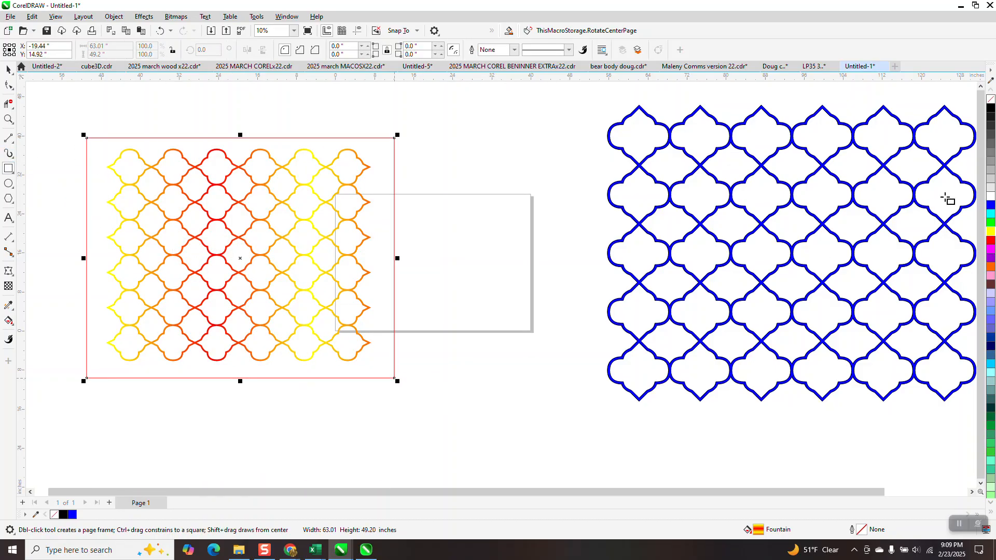
pyautogui.click(991, 107)
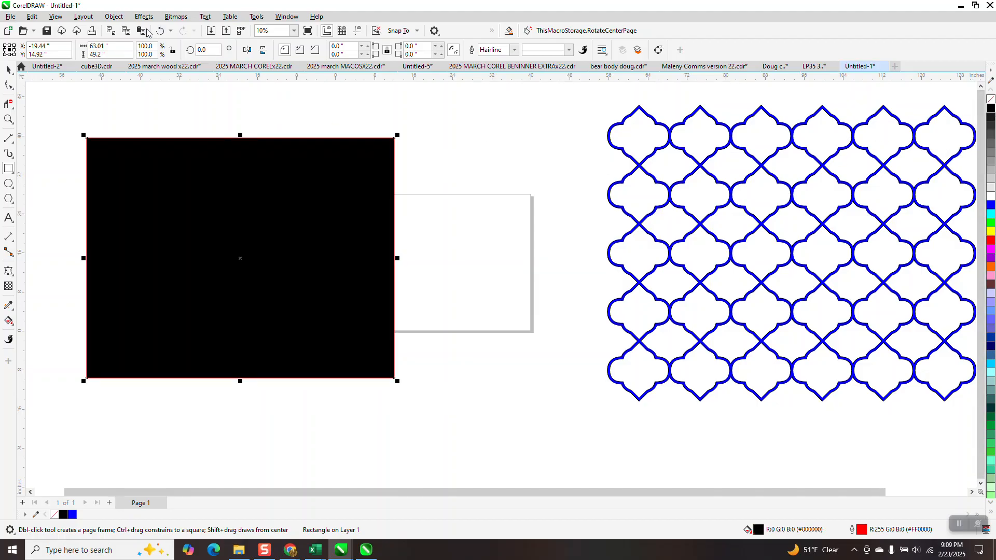
# Change the stacking order of the black rectangle so that it lies behind the gradient lattice
pyautogui.click(114, 16)
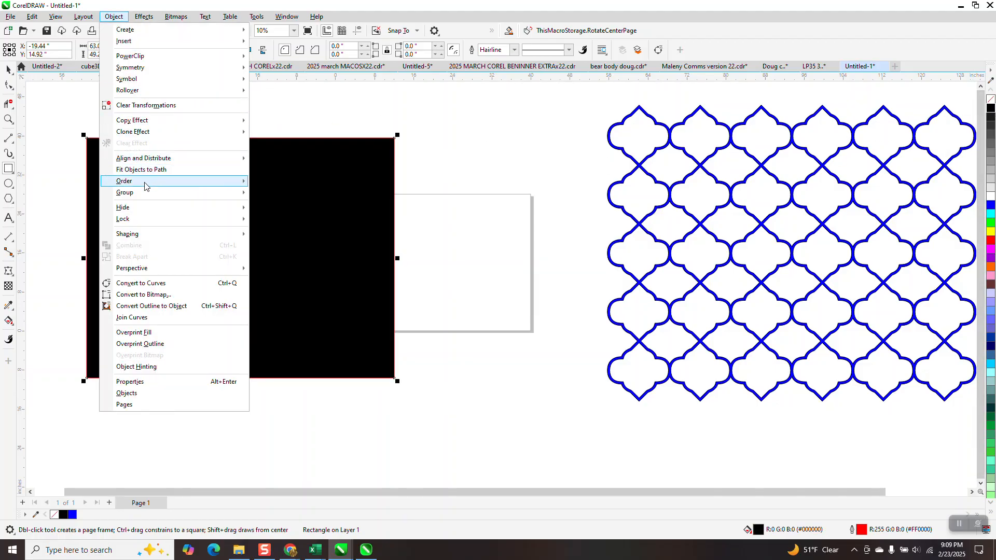
pyautogui.moveTo(147, 181)
pyautogui.click(300, 195)
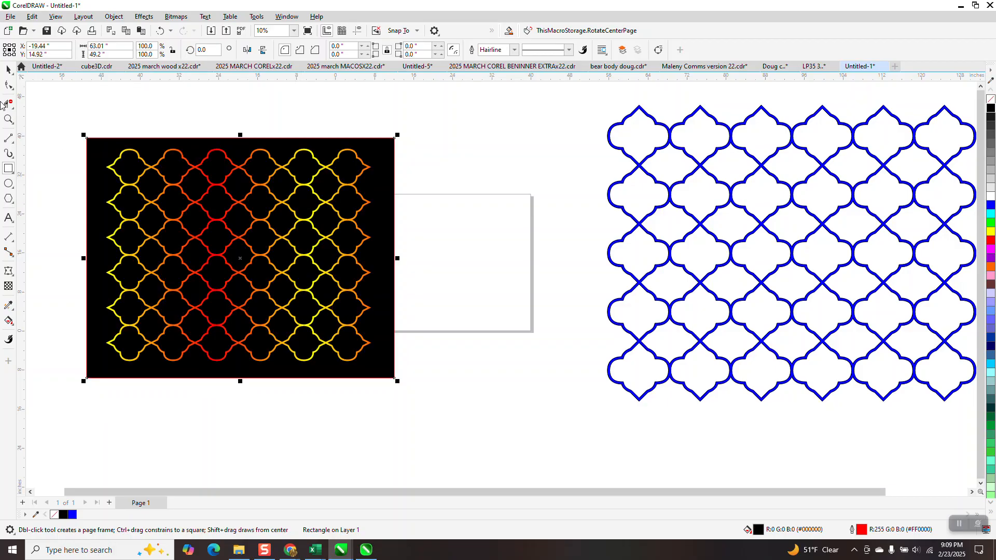
# Examine the gradient lattice on its black background up close, and compare it with the blue lattice beside the page
pyautogui.click(9, 119)
pyautogui.moveTo(107, 150); pyautogui.dragTo(407, 271)
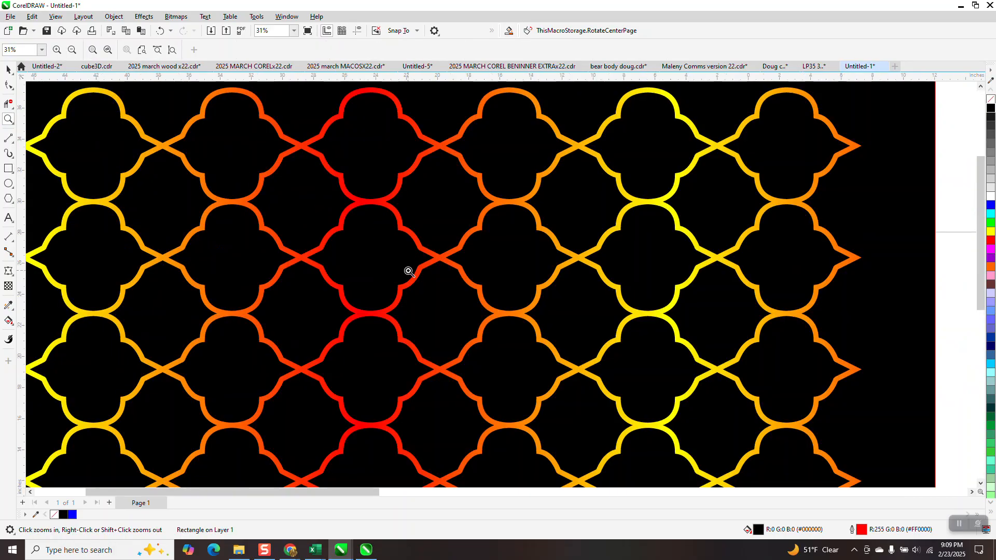
pyautogui.scroll(-1, 407, 272)
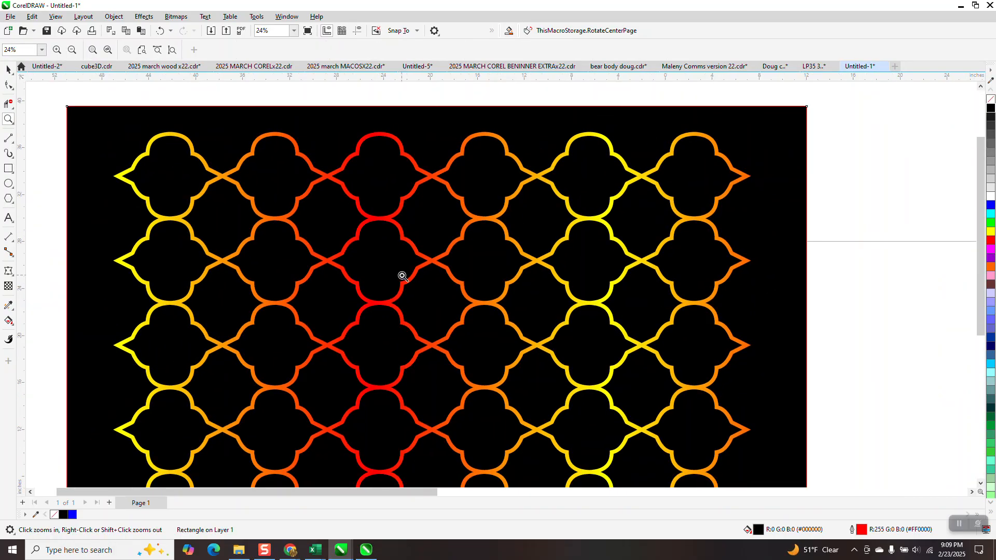
pyautogui.scroll(-4, 415, 257)
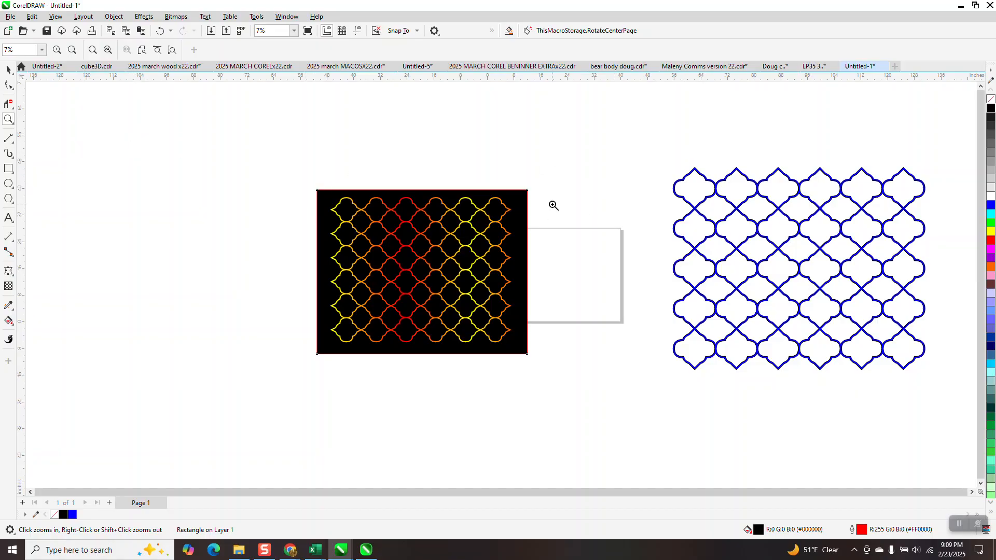
pyautogui.scroll(-1, 405, 212)
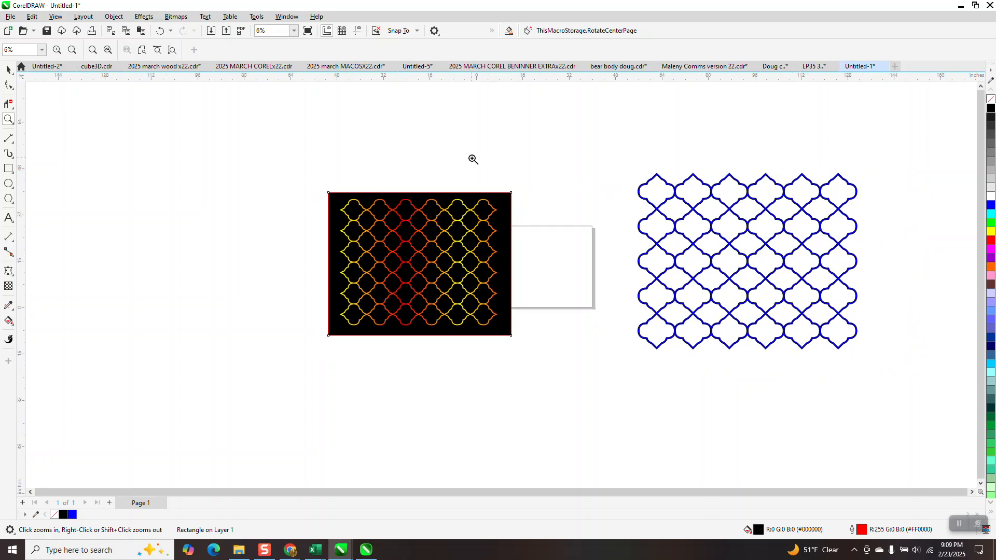
pyautogui.moveTo(348, 215); pyautogui.dragTo(497, 360)
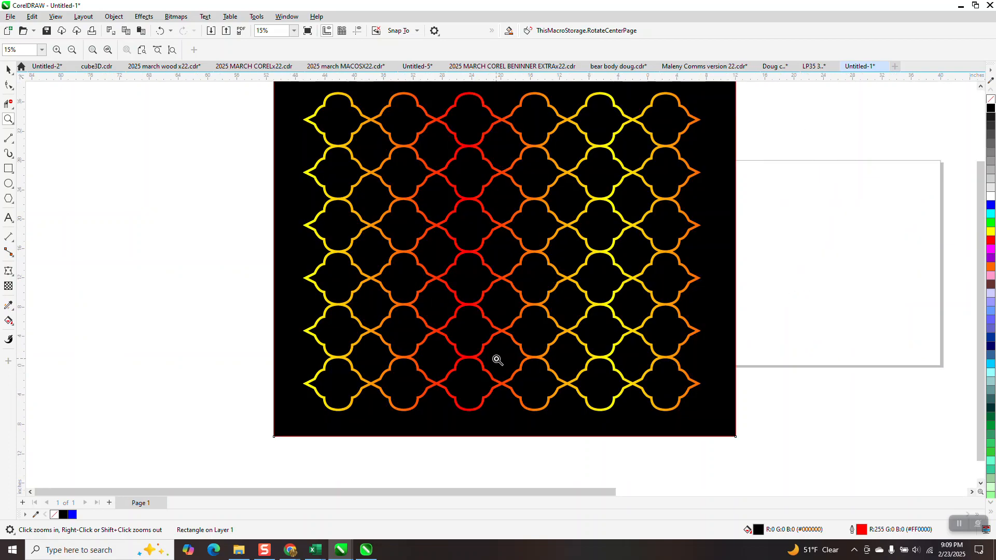